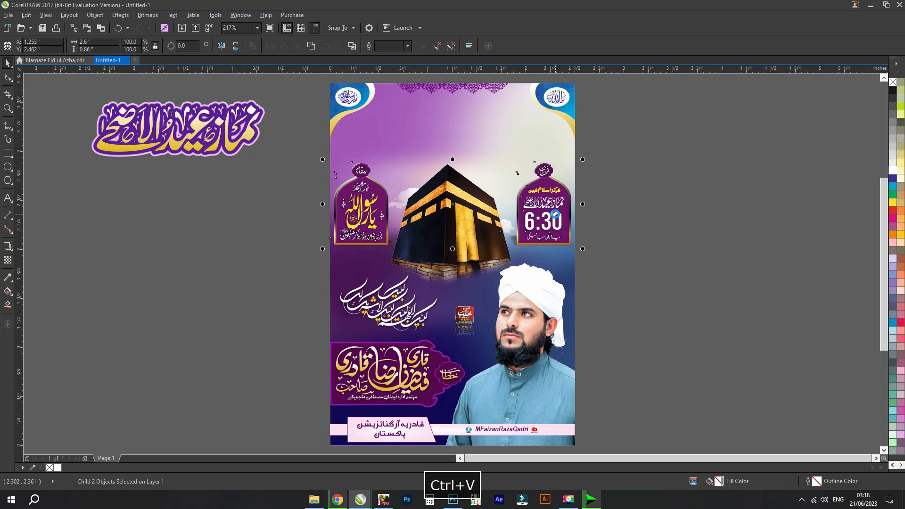
# - Move the 6:30 prayer-time panel off the poster onto the empty workspace and ungroup it
pyautogui.moveTo(556, 214); pyautogui.dragTo(223, 296)
pyautogui.hotkey('ctrl', 'u')
pyautogui.click(257, 306)
# - Pull the panel's text pieces, gold arch and purple arch apart from each other
pyautogui.click(214, 249)
pyautogui.moveTo(202, 241); pyautogui.dragTo(301, 278)
pyautogui.moveTo(204, 248); pyautogui.dragTo(256, 191)
pyautogui.press('z')
pyautogui.press('space')
pyautogui.scroll(-2, 261, 196)
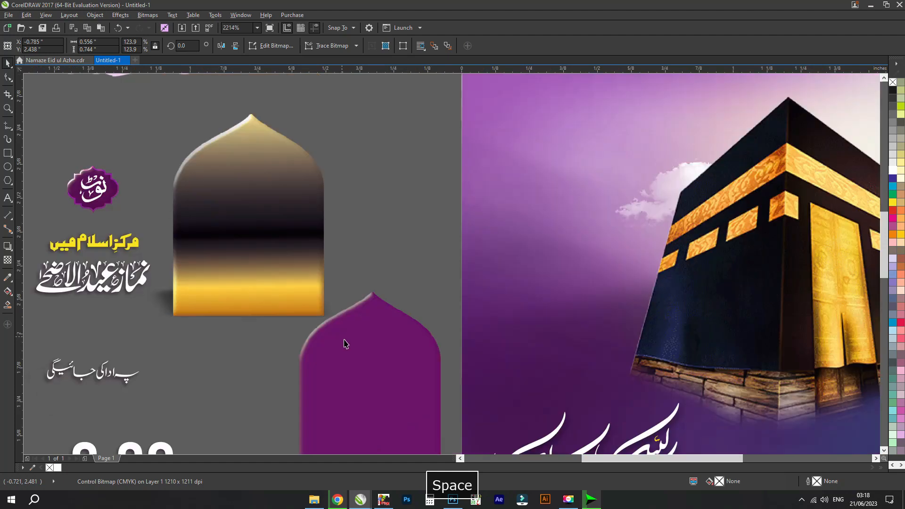
# - Centre the purple arch horizontally and vertically on the gold arch
pyautogui.press('z')
pyautogui.moveTo(398, 347); pyautogui.dragTo(329, 285)
pyautogui.press('space')
pyautogui.click(328, 285)
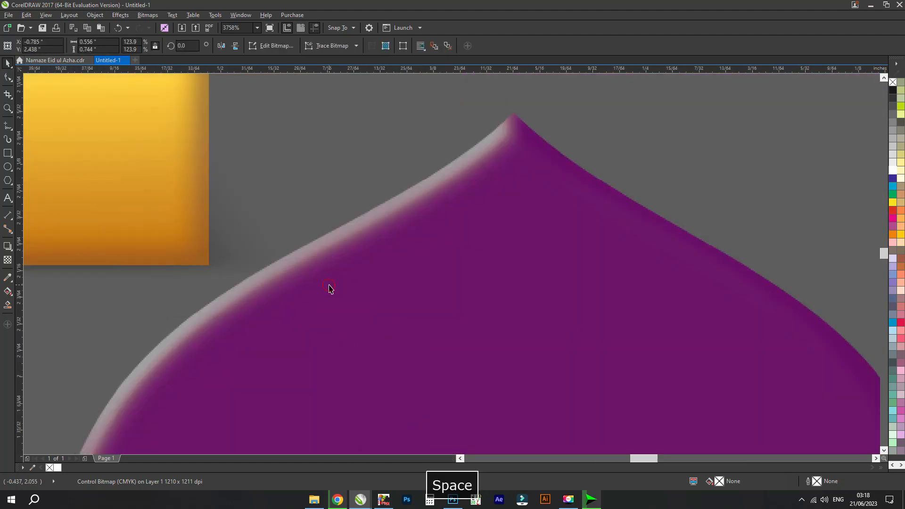
pyautogui.scroll(-2, 329, 283)
pyautogui.keyDown('shift'); pyautogui.click(272, 198); pyautogui.keyUp('shift')
pyautogui.press('c')
pyautogui.press('e')
pyautogui.click(382, 177)
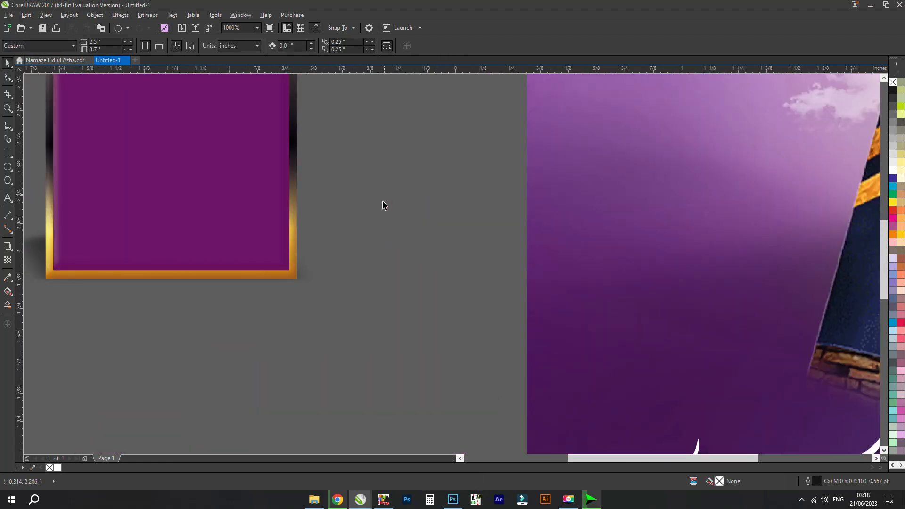
# - Examine the separated text pieces beside the arch and the grouped mosque venue panel
pyautogui.scroll(-2, 382, 204)
pyautogui.click(280, 211)
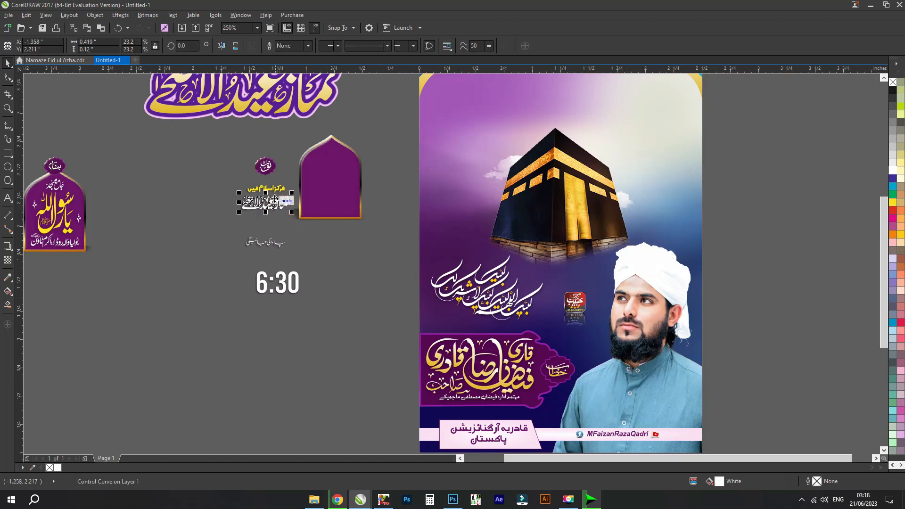
pyautogui.scroll(2, 279, 211)
pyautogui.scroll(-1, 272, 174)
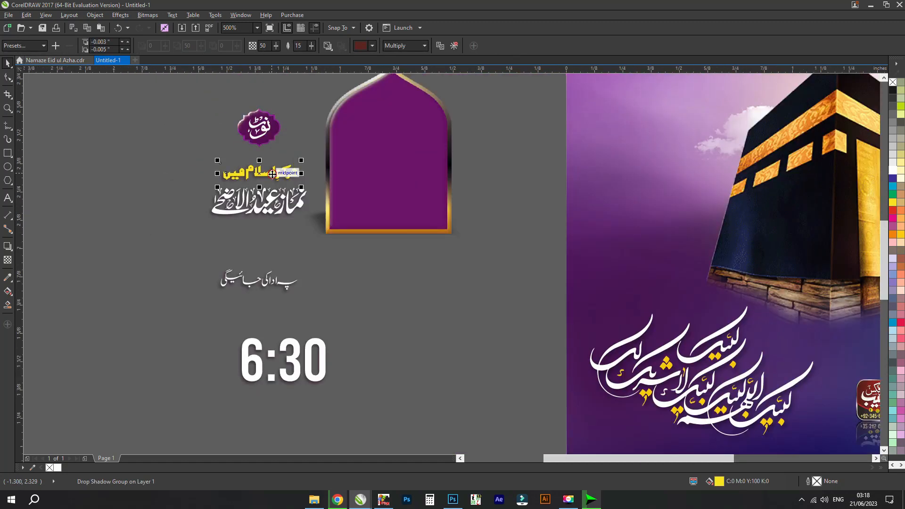
pyautogui.scroll(-1, 272, 175)
pyautogui.moveTo(180, 211); pyautogui.dragTo(305, 235)
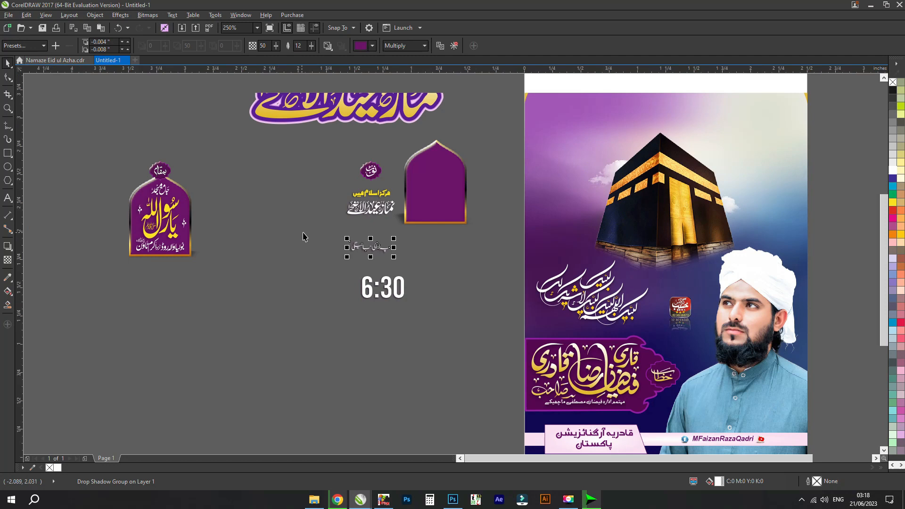
pyautogui.scroll(1, 163, 185)
pyautogui.click(159, 187)
pyautogui.scroll(-1, 160, 188)
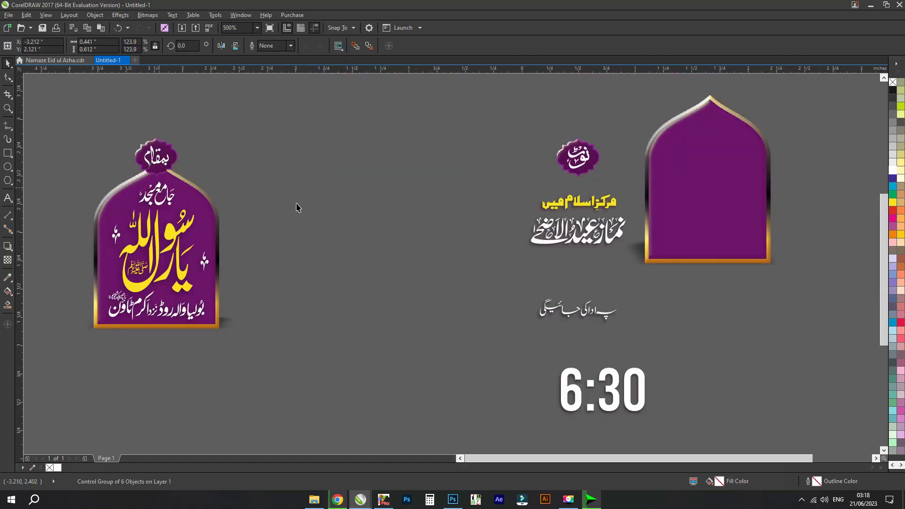
pyautogui.click(309, 207)
# - Pull the small badge's purple shape away from its white lettering
pyautogui.press('z')
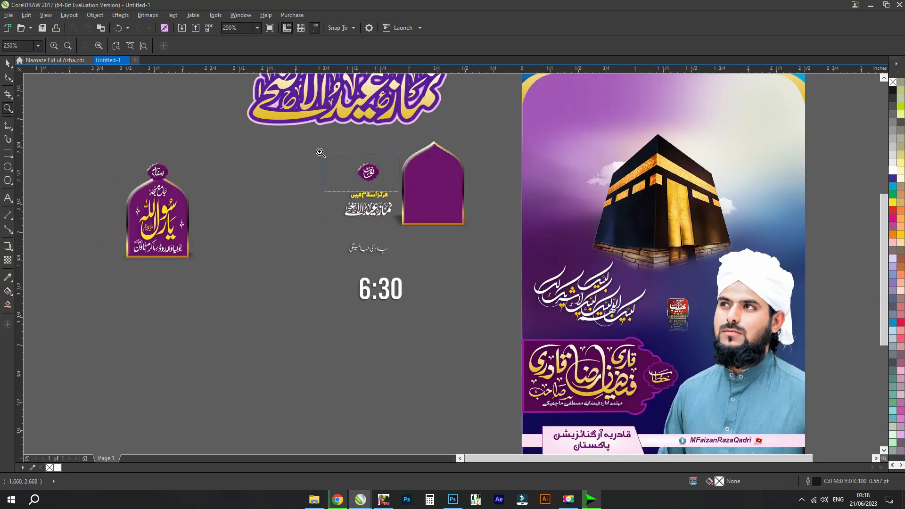
pyautogui.moveTo(320, 152); pyautogui.dragTo(318, 150)
pyautogui.press('space')
pyautogui.moveTo(564, 300); pyautogui.dragTo(303, 260)
pyautogui.scroll(1, 350, 222)
pyautogui.scroll(-2, 350, 222)
# - Reposition the loose prayer-time text pieces near the empty arch
pyautogui.moveTo(409, 198); pyautogui.dragTo(469, 152)
pyautogui.scroll(-1, 404, 196)
pyautogui.moveTo(480, 291); pyautogui.dragTo(233, 159)
pyautogui.moveTo(273, 324); pyautogui.dragTo(239, 297)
pyautogui.moveTo(229, 253); pyautogui.dragTo(288, 163)
pyautogui.scroll(2, 226, 236)
pyautogui.click(419, 181)
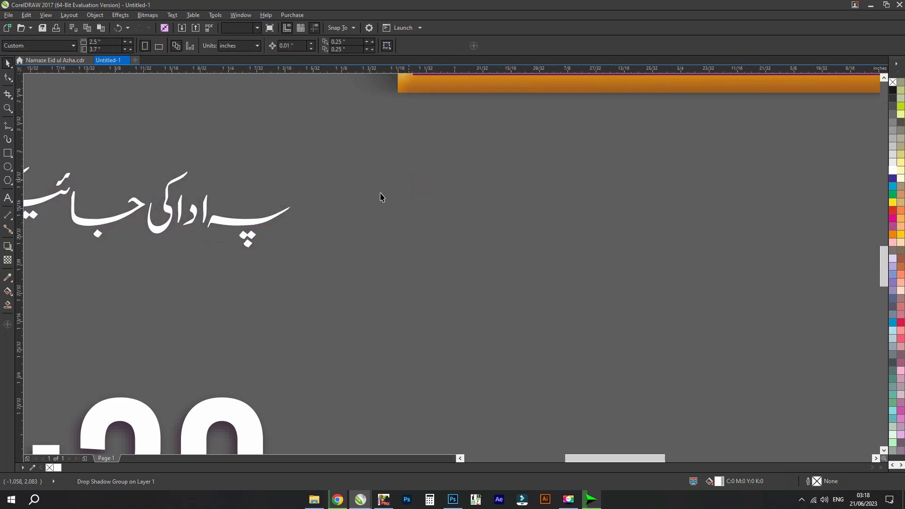
# - Move the white calligraphy with yellow dots off the poster and ungroup it
pyautogui.scroll(-2, 386, 207)
pyautogui.click(692, 309)
pyautogui.scroll(-1, 691, 305)
pyautogui.moveTo(691, 305); pyautogui.dragTo(418, 368)
pyautogui.scroll(1, 481, 353)
pyautogui.hotkey('ctrl', 'u')
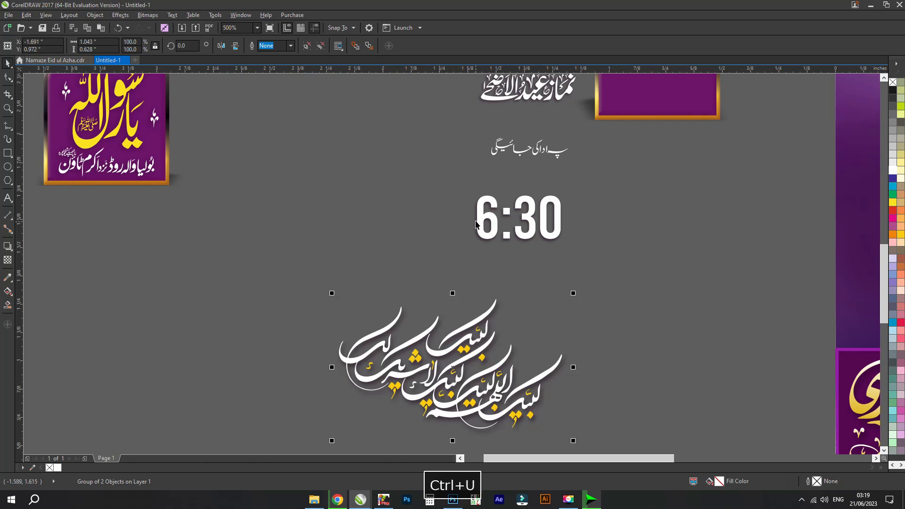
pyautogui.click(496, 369)
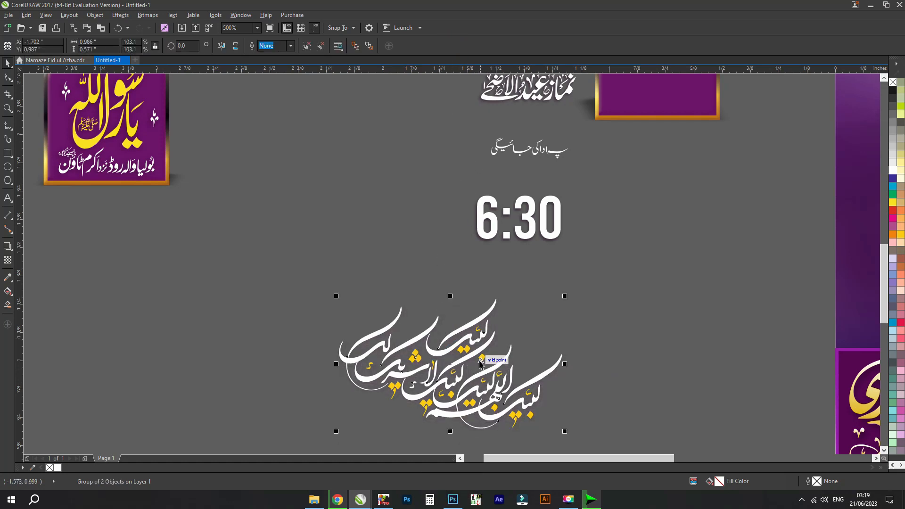
pyautogui.hotkey('ctrl', 'u')
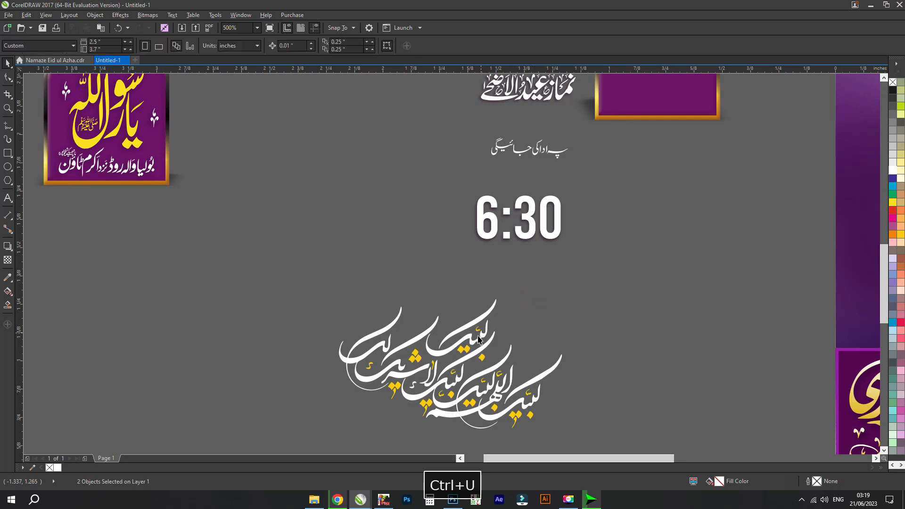
# - Try pulling the white calligraphy strokes away from their yellow dots and undo the move
pyautogui.moveTo(476, 343); pyautogui.dragTo(688, 278)
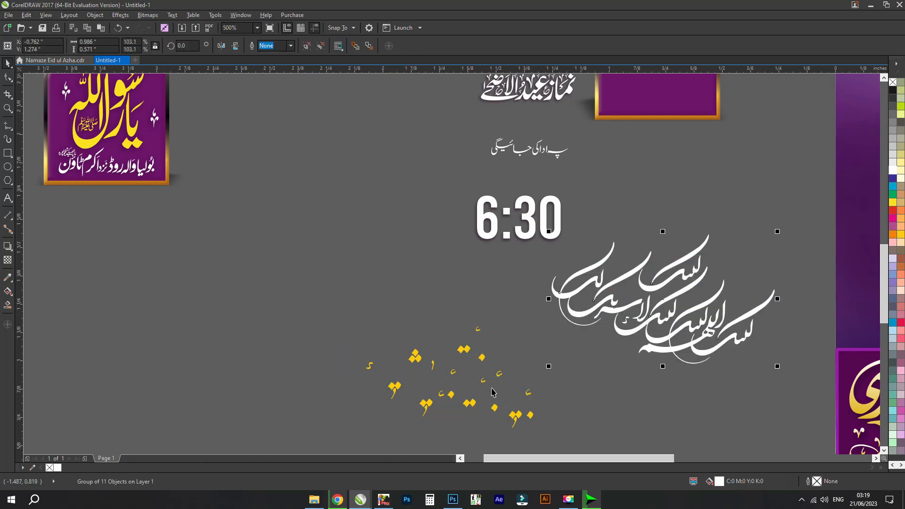
pyautogui.hotkey('ctrl', 'z')
pyautogui.hotkey('ctrl', 'z')
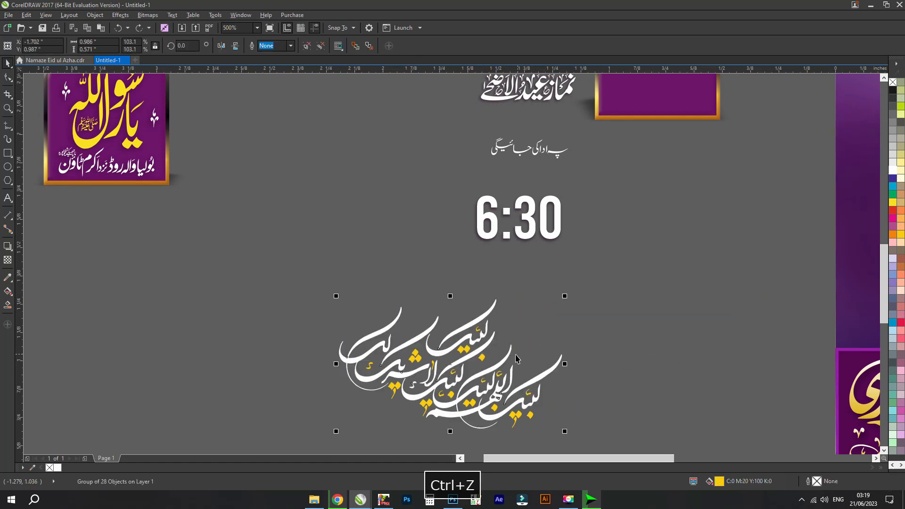
# - Try red and orange fills on the calligraphy's dots, ending on the deep yellow fill
pyautogui.click(464, 348)
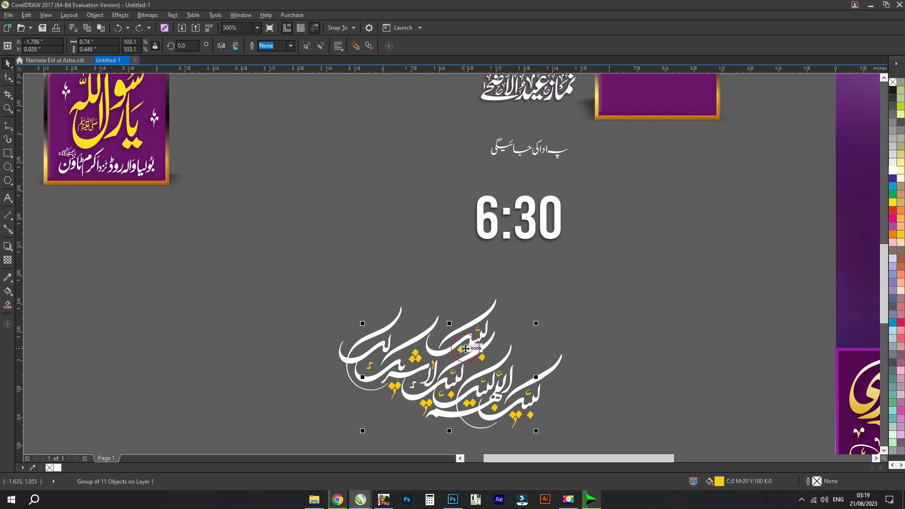
pyautogui.click(894, 213)
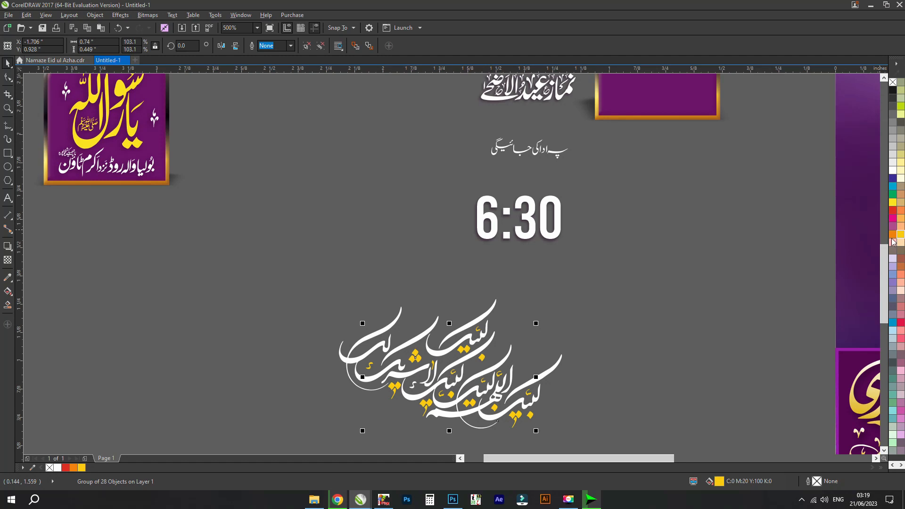
pyautogui.click(706, 253)
# - Ungroup the purple speaker-name banner and move its lettering off the poster
pyautogui.scroll(-2, 714, 254)
pyautogui.moveTo(762, 289); pyautogui.dragTo(508, 205)
pyautogui.click(646, 253)
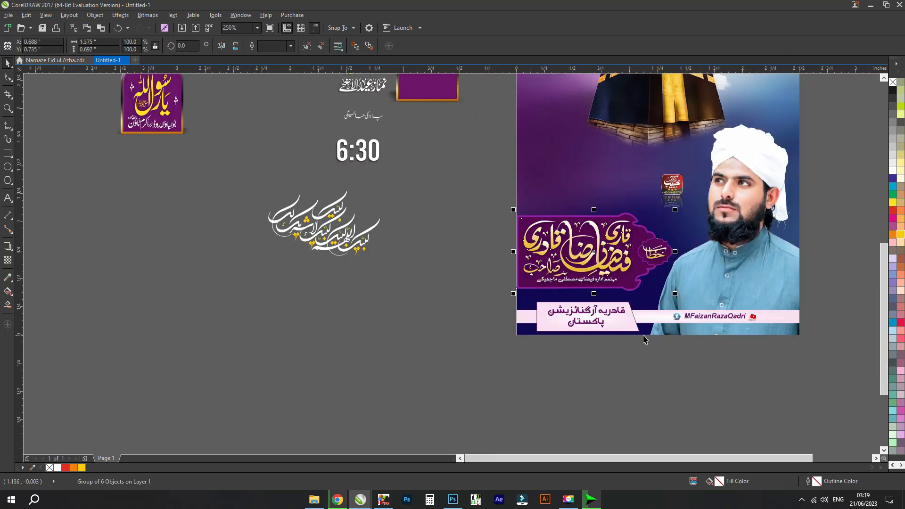
pyautogui.hotkey('ctrl', 'u')
pyautogui.moveTo(603, 274); pyautogui.dragTo(195, 338)
# - Separate the banner's purple plaque, the small ornamental badge and the badge's gold lettering
pyautogui.press('z')
pyautogui.moveTo(540, 381); pyautogui.dragTo(96, 228)
pyautogui.press('space')
pyautogui.moveTo(591, 337); pyautogui.dragTo(464, 298)
pyautogui.moveTo(717, 326); pyautogui.dragTo(695, 214)
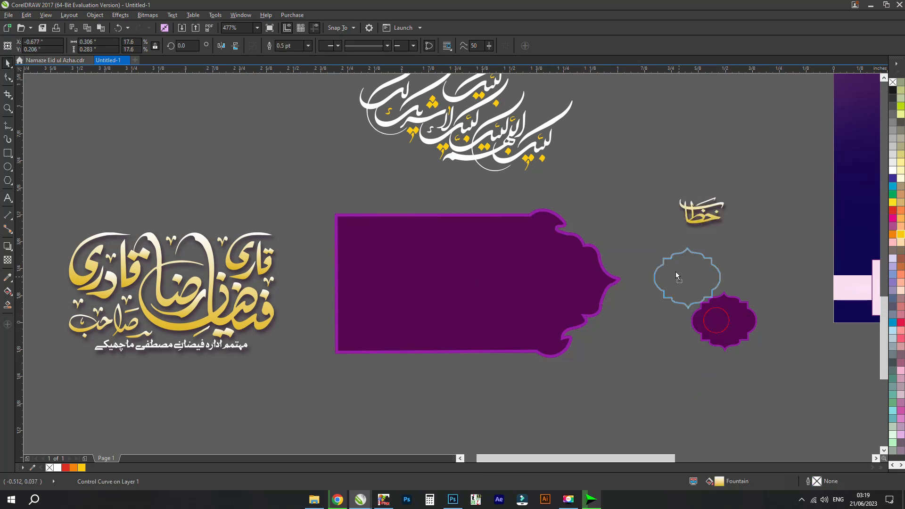
pyautogui.moveTo(676, 275); pyautogui.dragTo(672, 269)
pyautogui.scroll(2, 575, 269)
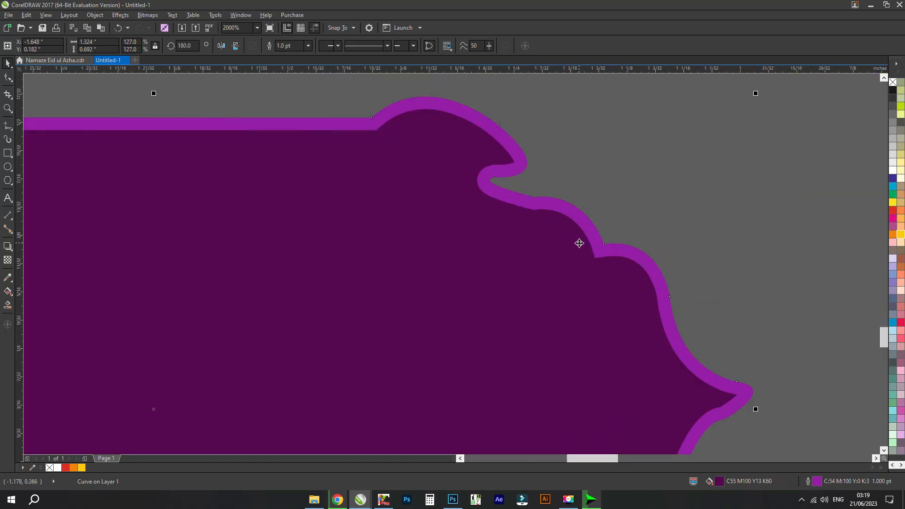
pyautogui.scroll(-4, 577, 242)
# - Move the pink footer strip with the organisation name and social-media handle off the poster to the area below it
pyautogui.moveTo(602, 255); pyautogui.dragTo(354, 299)
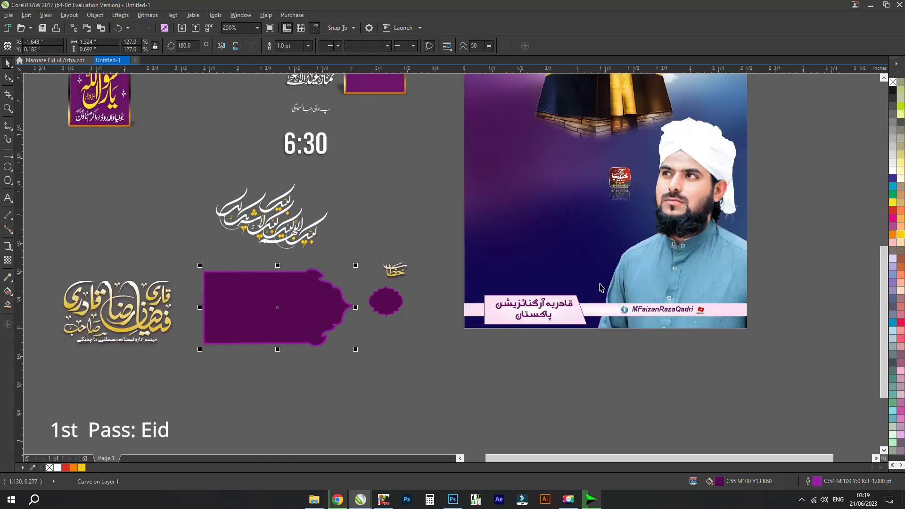
pyautogui.click(599, 283)
pyautogui.moveTo(552, 302); pyautogui.dragTo(120, 276)
pyautogui.keyDown('ctrl'); pyautogui.click(488, 405); pyautogui.keyUp('ctrl')
pyautogui.scroll(2, 492, 403)
pyautogui.hotkey('ctrl', 'z')
# - Examine the footer strip's Facebook icon, handle text and YouTube icon up close
pyautogui.scroll(3, 572, 400)
pyautogui.scroll(-1, 573, 400)
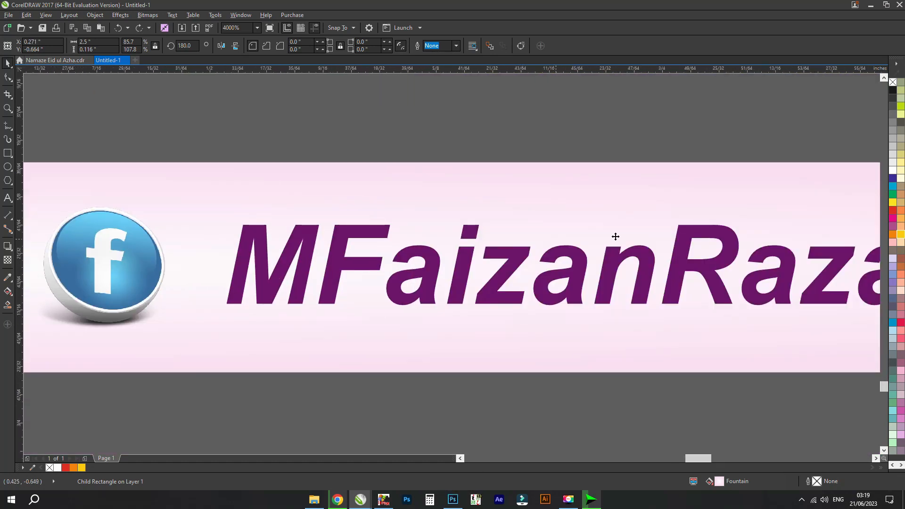
pyautogui.moveTo(608, 239); pyautogui.dragTo(203, 221)
pyautogui.moveTo(742, 279); pyautogui.dragTo(385, 271)
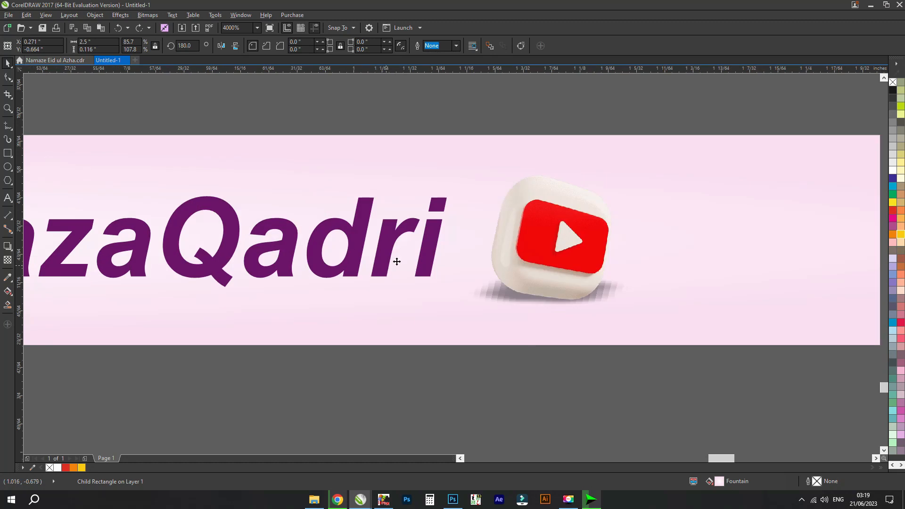
pyautogui.scroll(1, 424, 256)
pyautogui.scroll(1, 424, 256)
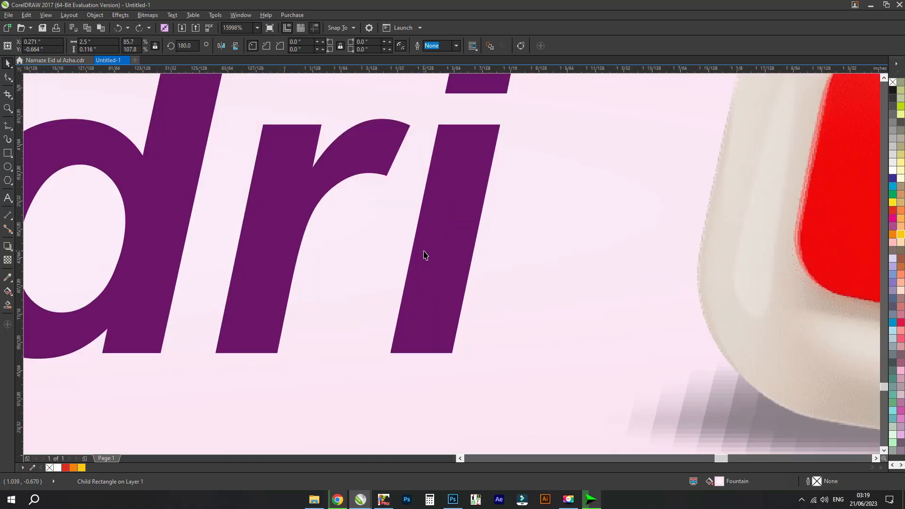
pyautogui.scroll(-5, 424, 256)
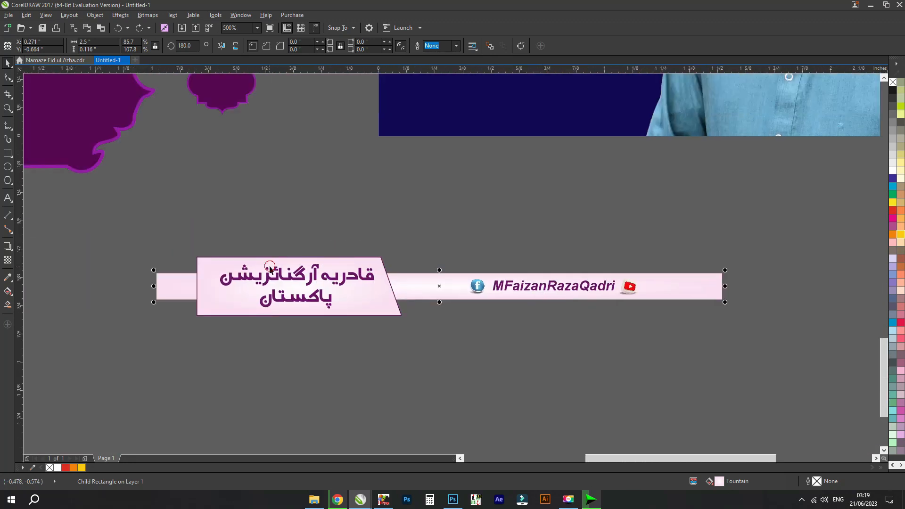
pyautogui.keyDown('ctrl'); pyautogui.click(272, 280); pyautogui.keyUp('ctrl')
# - Move the small red logo with its reflection off the poster to the empty area below and beside it
pyautogui.scroll(-2, 292, 273)
pyautogui.click(421, 244)
pyautogui.click(408, 164)
pyautogui.moveTo(395, 164); pyautogui.dragTo(493, 296)
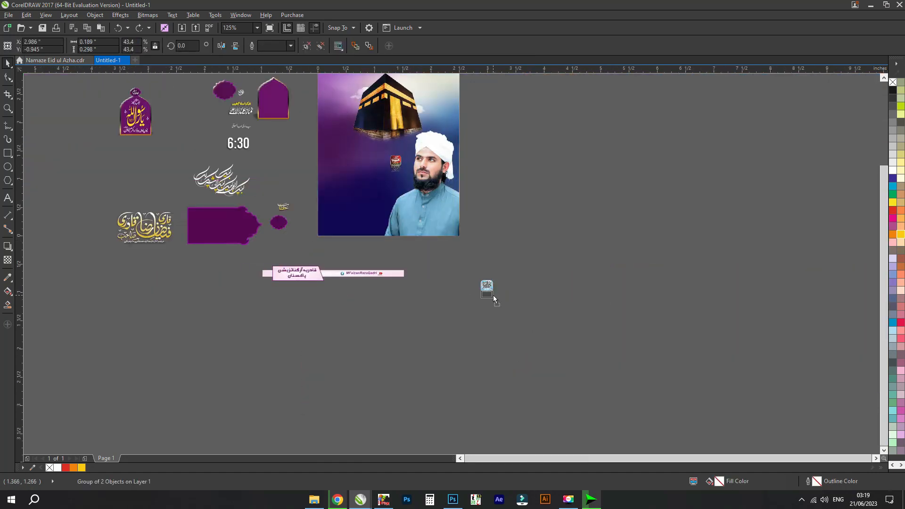
# - Move both blue corner ornaments off the top of the poster to the empty area beside it
pyautogui.click(406, 113)
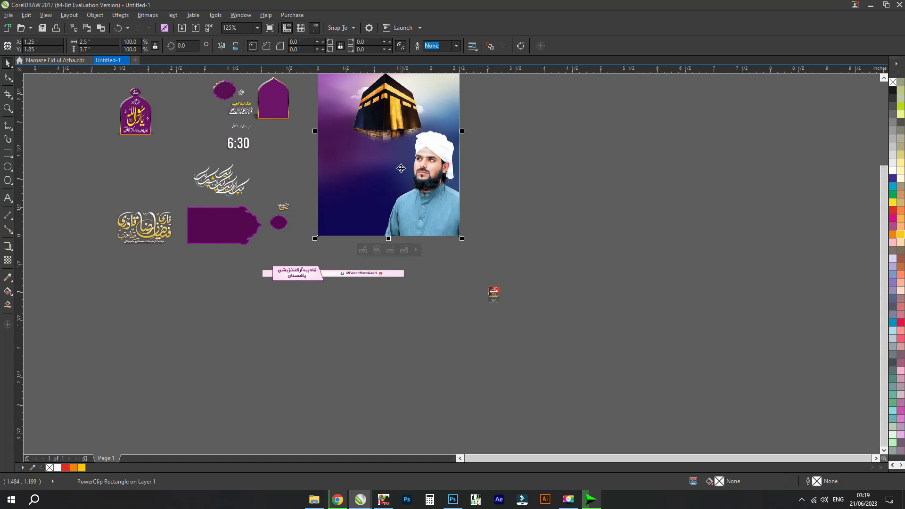
pyautogui.scroll(3, 401, 169)
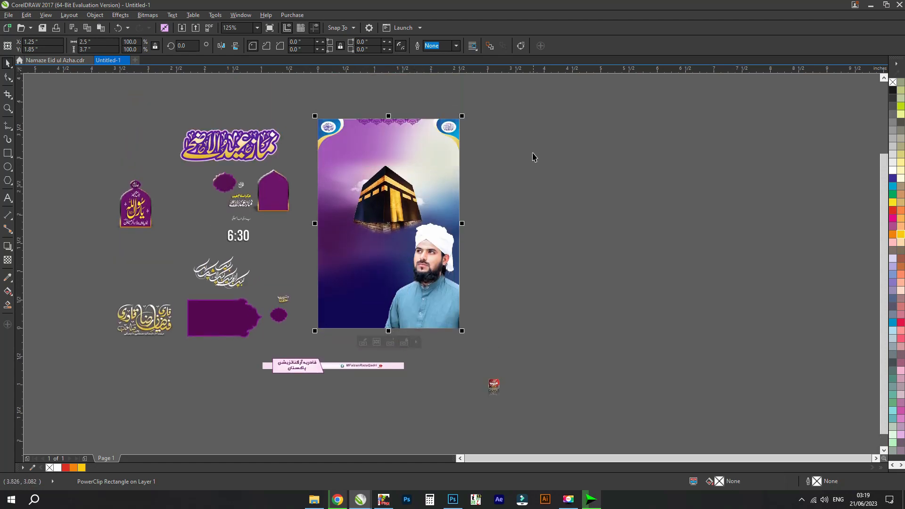
pyautogui.click(461, 132)
pyautogui.moveTo(454, 131); pyautogui.dragTo(560, 165)
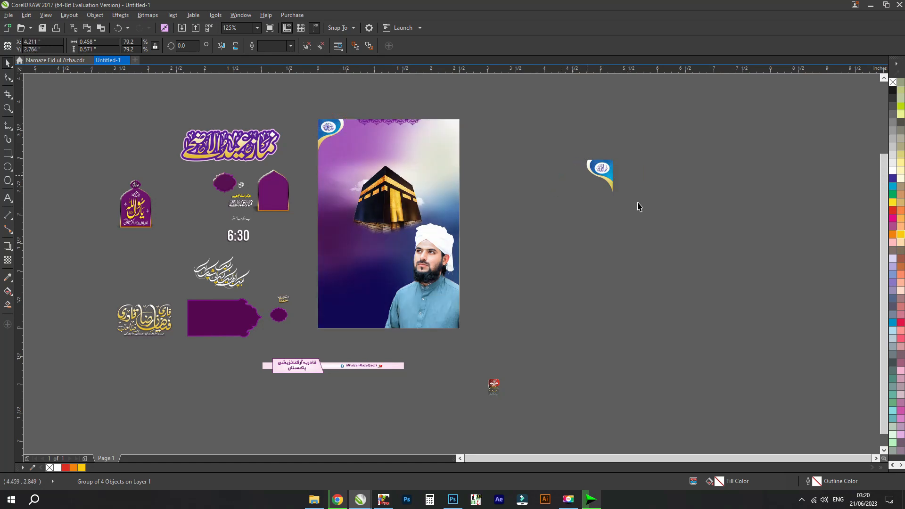
# - Ungroup the left of the two corner ornaments and pull its blue textured shape away
pyautogui.press('z')
pyautogui.moveTo(661, 206); pyautogui.dragTo(475, 125)
pyautogui.press('space')
pyautogui.click(567, 131)
pyautogui.click(426, 239)
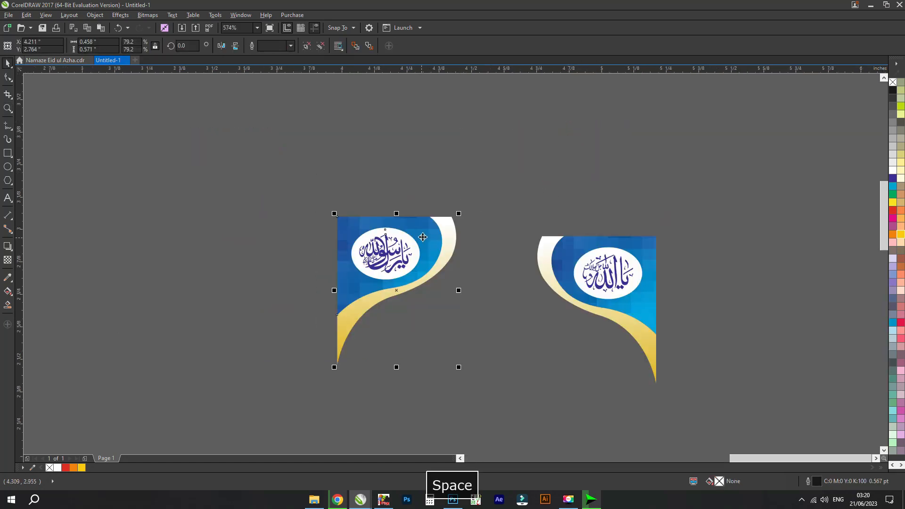
pyautogui.hotkey('ctrl', 'u')
pyautogui.click(479, 183)
pyautogui.moveTo(428, 241); pyautogui.dragTo(486, 125)
pyautogui.hotkey('ctrl', 'z')
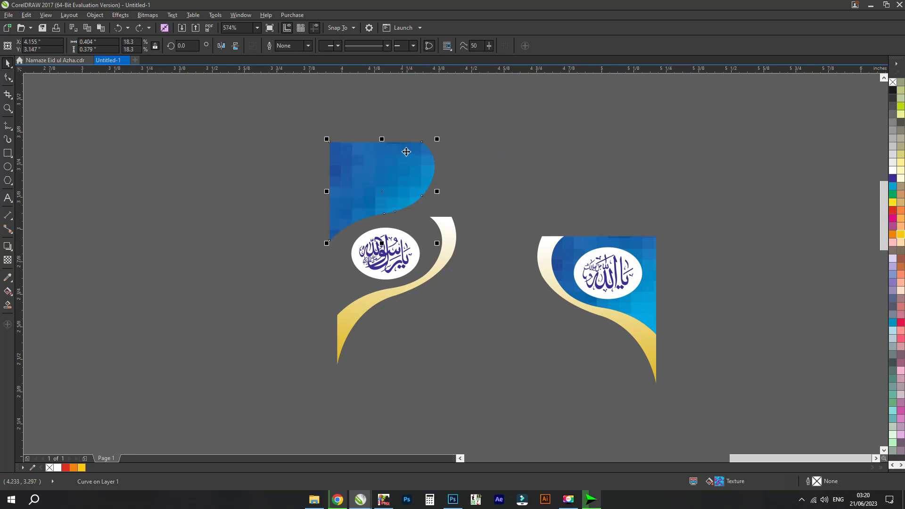
# - Try a green fill on the blue textured shape and undo the colour change
pyautogui.scroll(3, 404, 165)
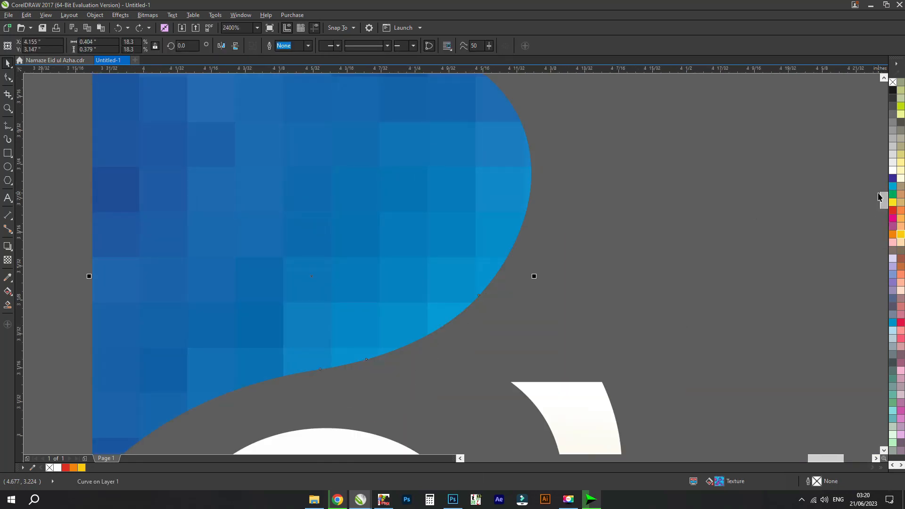
pyautogui.click(893, 195)
pyautogui.hotkey('ctrl', 'z')
pyautogui.scroll(-2, 655, 210)
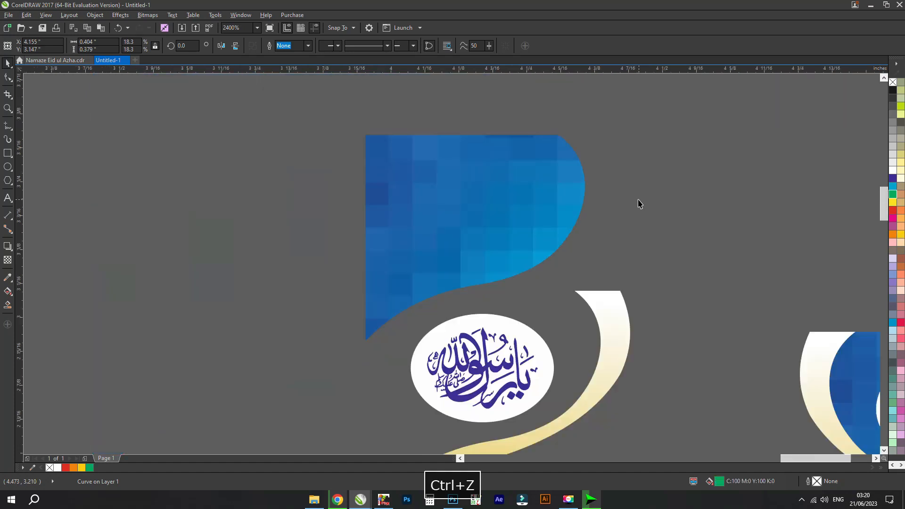
pyautogui.hotkey('ctrl', 'z')
# - Pull the gold curve away from the white calligraphy oval
pyautogui.scroll(-1, 687, 227)
pyautogui.click(614, 287)
pyautogui.moveTo(652, 286); pyautogui.dragTo(673, 334)
# - Align the top of the blue textured shape with the top of the gold curve
pyautogui.click(598, 312)
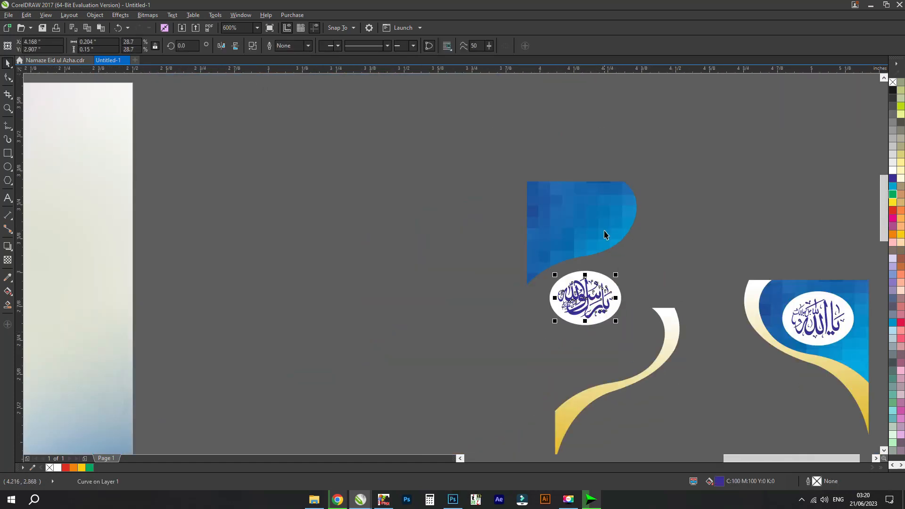
pyautogui.keyDown('shift'); pyautogui.click(662, 317); pyautogui.keyUp('shift')
pyautogui.press('t')
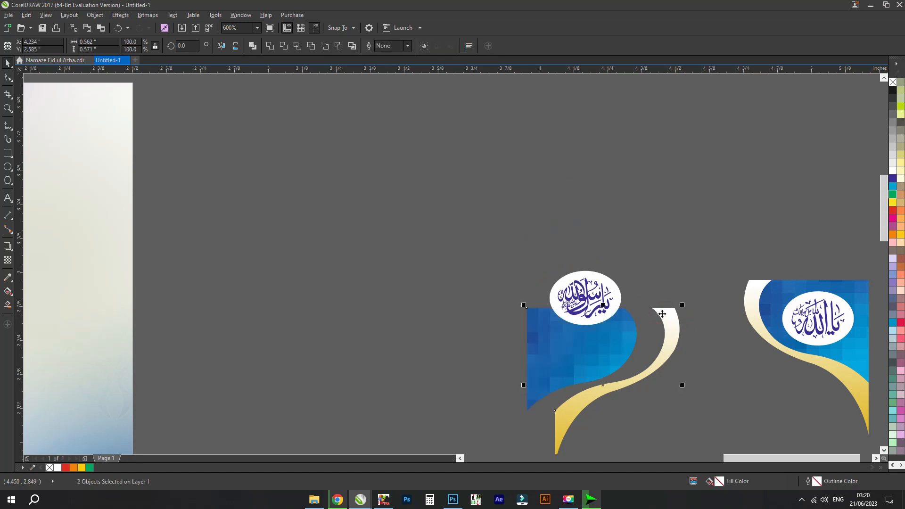
pyautogui.press('h')
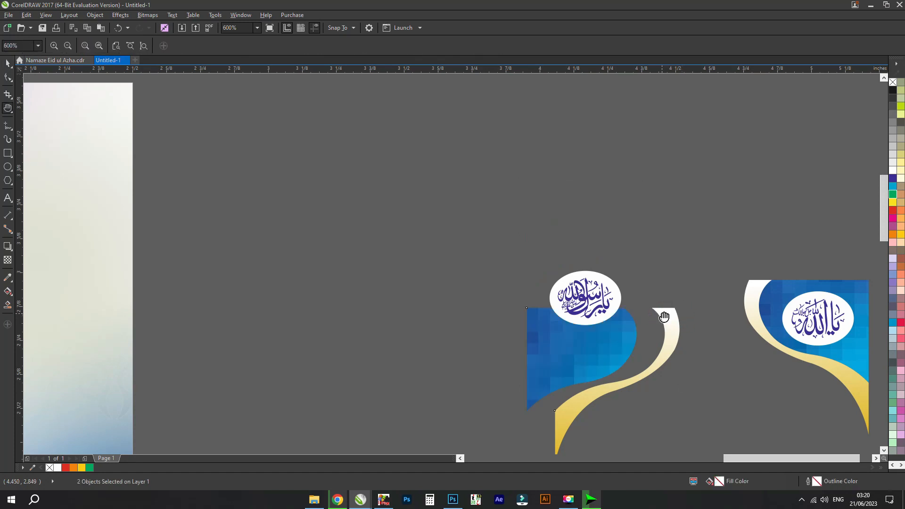
# - Align the left edge of the blue textured shape with the left edge of the gold curve
pyautogui.hotkey('ctrl', 'space')
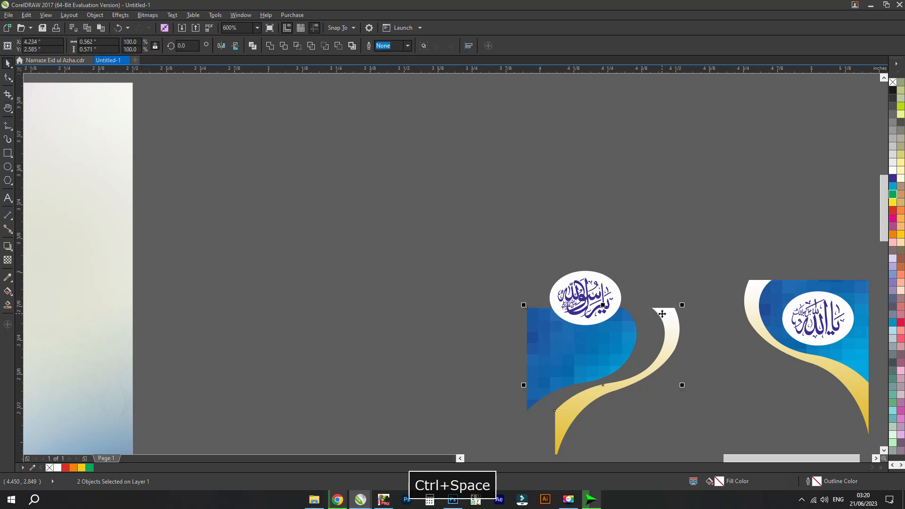
pyautogui.press('l')
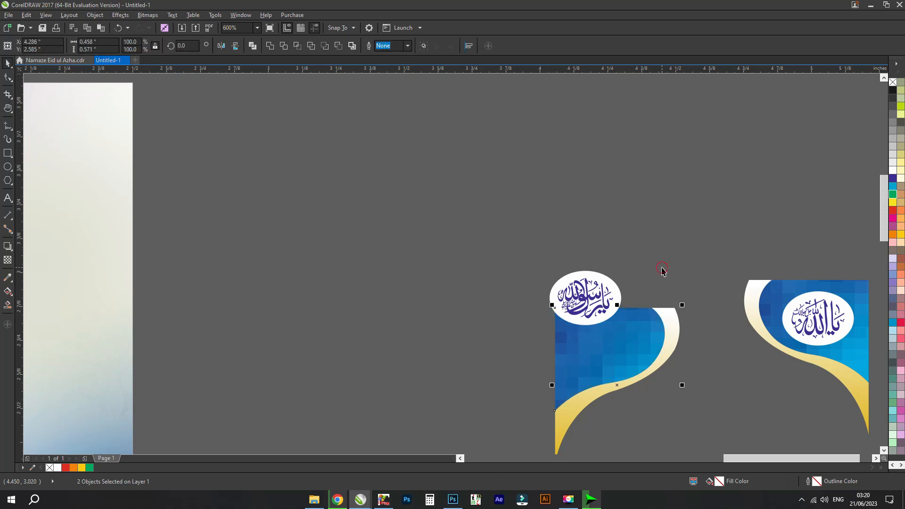
pyautogui.click(662, 271)
# - Group the left ornament's white oval with its calligraphy and centre the group on the blue textured shape
pyautogui.scroll(-2, 550, 293)
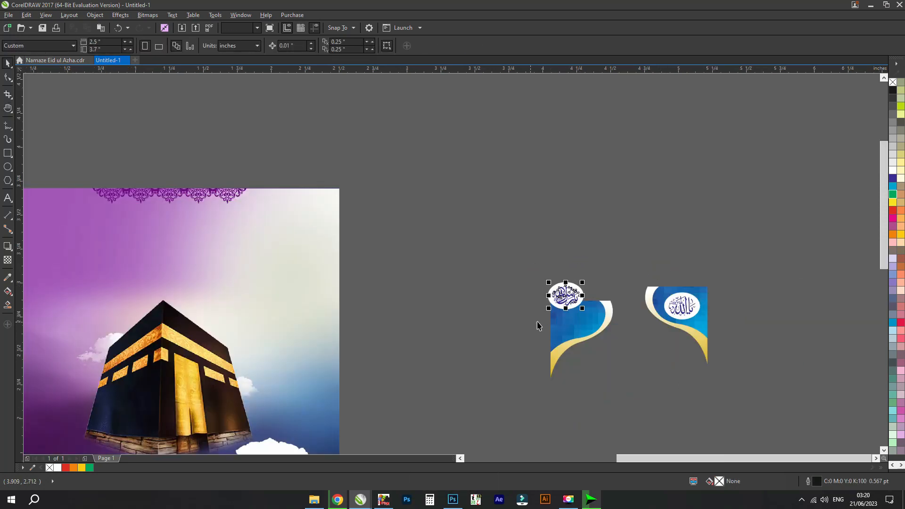
pyautogui.moveTo(598, 256); pyautogui.dragTo(491, 330)
pyautogui.hotkey('ctrl', 'g')
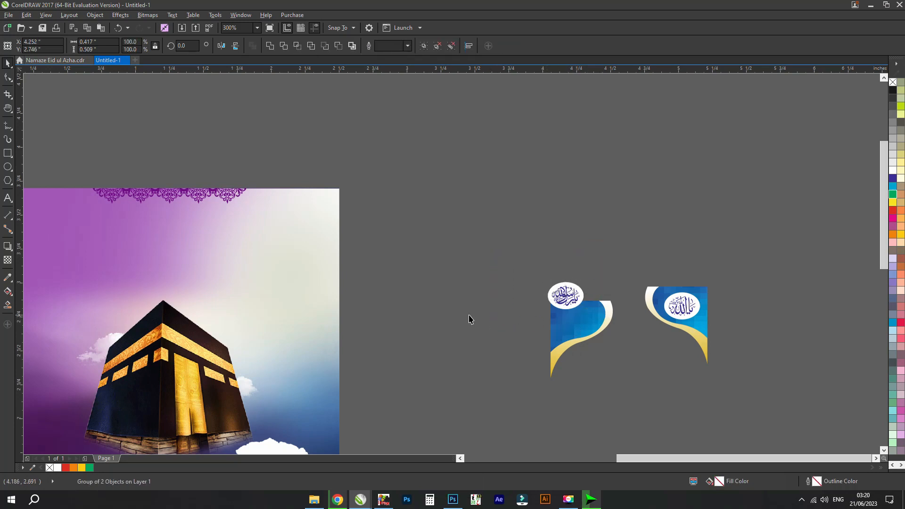
pyautogui.press('c')
pyautogui.press('e')
pyautogui.click(473, 319)
# - Nudge the calligraphy oval slightly upward inside the left corner ornament
pyautogui.click(564, 322)
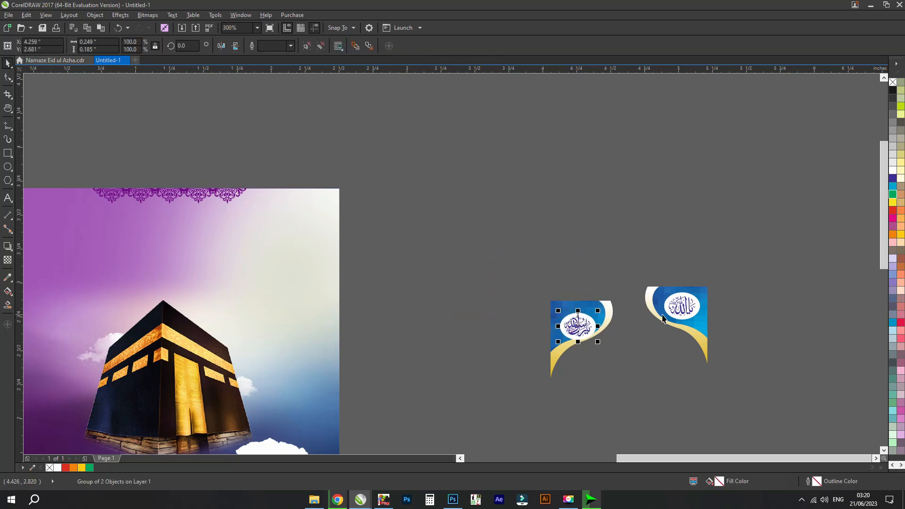
pyautogui.keyDown('shift'); pyautogui.click(670, 310); pyautogui.keyUp('shift')
pyautogui.click(664, 234)
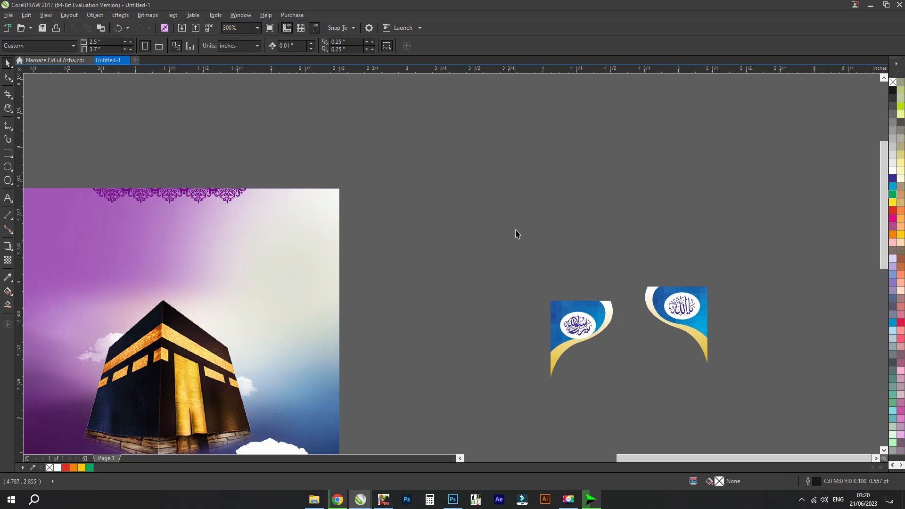
pyautogui.click(585, 329)
pyautogui.press('Up')
pyautogui.press('Up')
# - Ungroup the right corner ornament
pyautogui.click(683, 304)
pyautogui.click(668, 268)
pyautogui.click(590, 323)
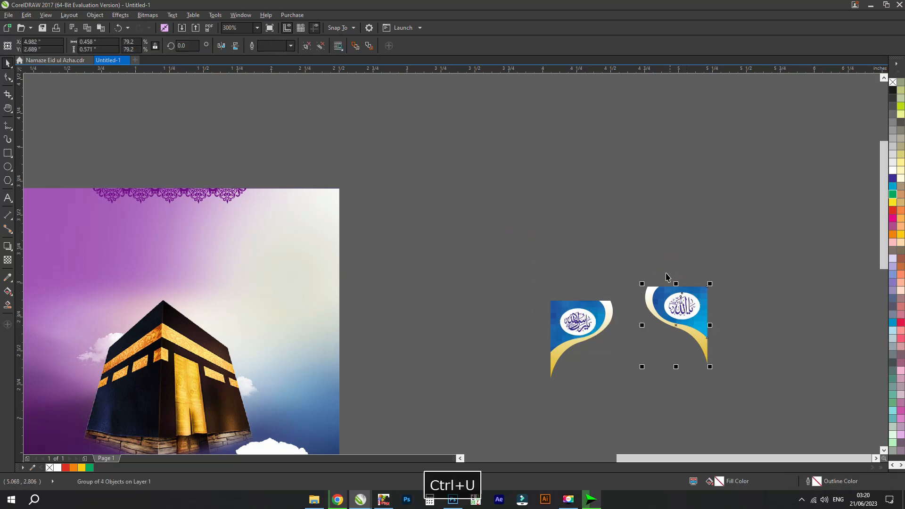
pyautogui.click(662, 266)
# - Align the left ornament's calligraphy oval with the right ornament's oval on their horizontal centre line
pyautogui.click(586, 318)
pyautogui.keyDown('shift'); pyautogui.click(687, 306); pyautogui.keyUp('shift')
pyautogui.press('e')
pyautogui.click(677, 252)
# - Align the tops of the left ornament's blue shape and gold curve with the top of the right ornament
pyautogui.click(582, 305)
pyautogui.click(607, 308)
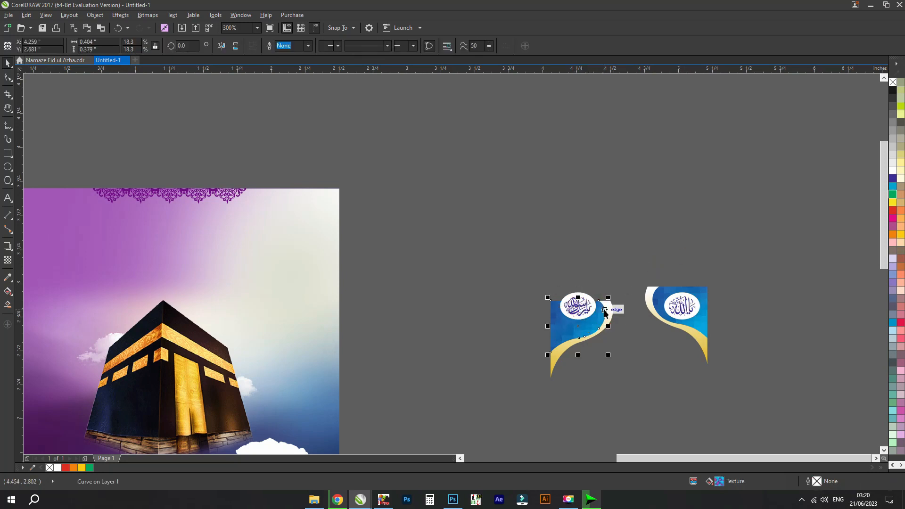
pyautogui.scroll(1, 608, 307)
pyautogui.keyDown('shift'); pyautogui.click(688, 284); pyautogui.keyUp('shift')
pyautogui.press('t')
pyautogui.click(653, 240)
# - Try right-aligning the left calligraphy oval with the right ornament's oval and undo it
pyautogui.click(577, 303)
pyautogui.keyDown('shift'); pyautogui.click(784, 296); pyautogui.keyUp('shift')
pyautogui.press('r')
pyautogui.click(674, 226)
pyautogui.hotkey('ctrl', 'z')
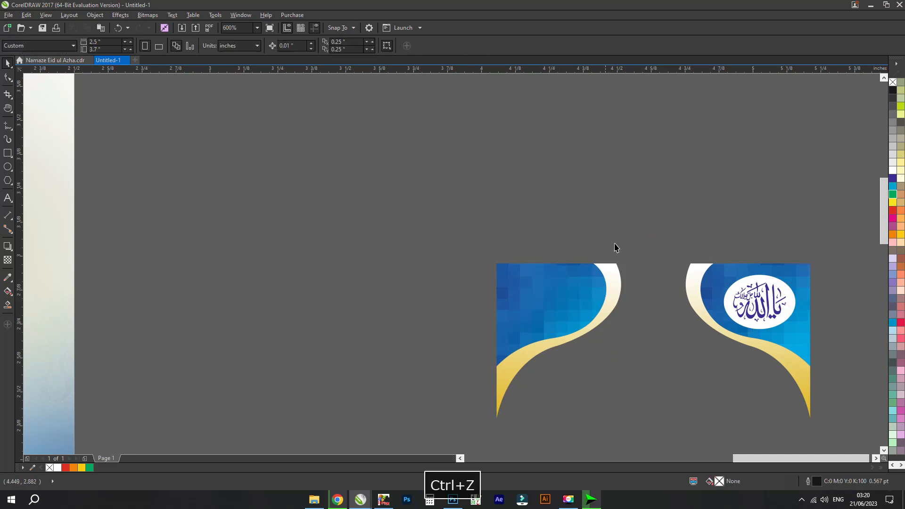
pyautogui.click(623, 229)
# - Pull the purple lace border out of the poster's top edge and place it above the page
pyautogui.press('F4')
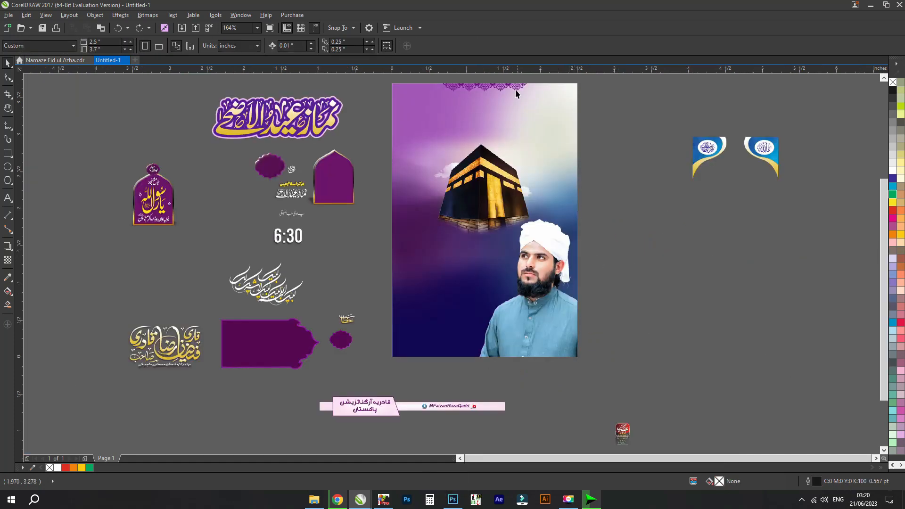
pyautogui.click(508, 93)
pyautogui.press('z')
pyautogui.moveTo(723, 178); pyautogui.dragTo(355, 70)
pyautogui.press('space')
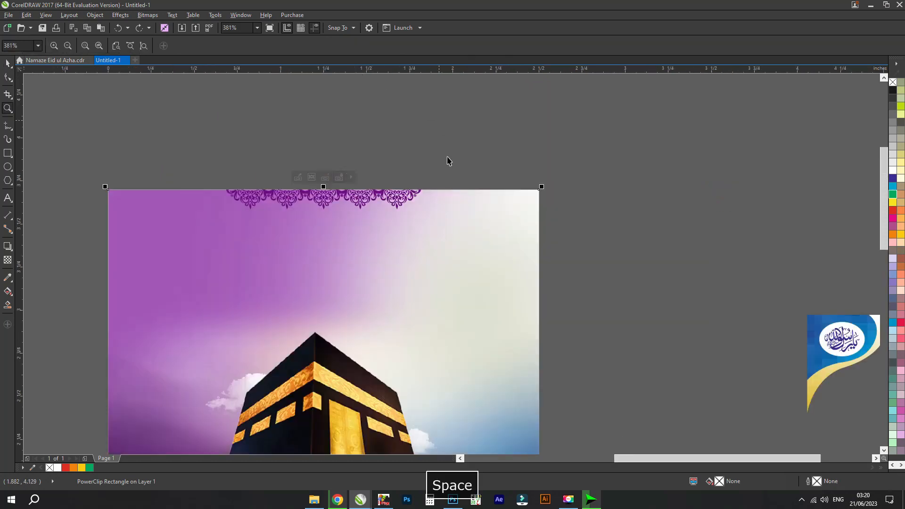
pyautogui.keyDown('ctrl'); pyautogui.click(402, 194); pyautogui.keyUp('ctrl')
pyautogui.hotkey('ctrl', 'x')
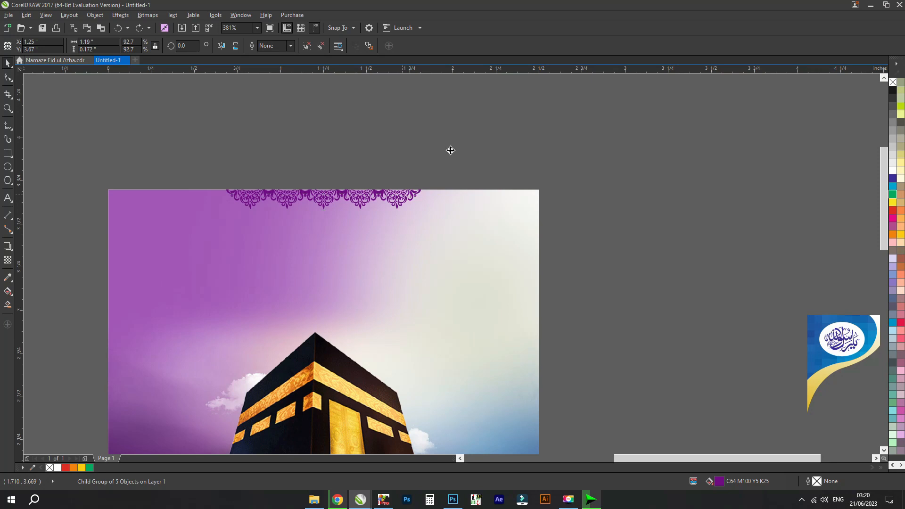
pyautogui.moveTo(403, 193); pyautogui.dragTo(457, 139)
pyautogui.scroll(2, 430, 135)
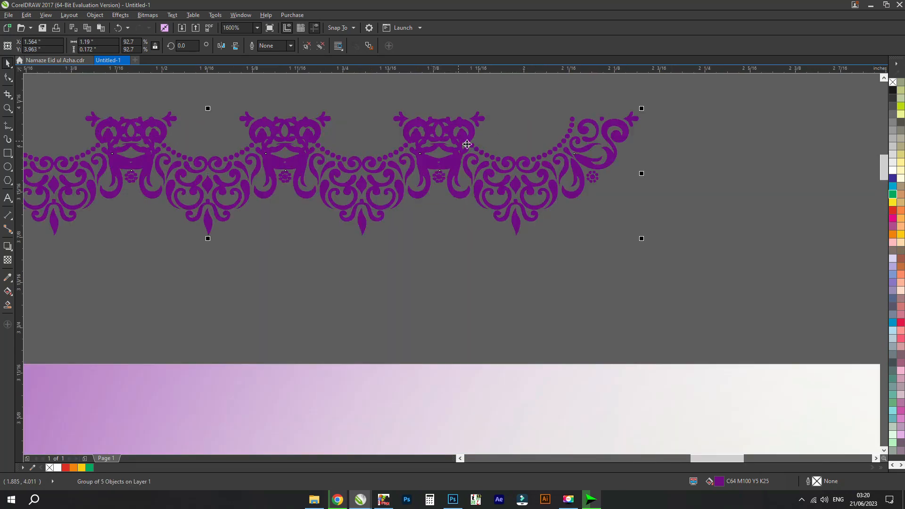
pyautogui.scroll(-2, 466, 143)
# - Ungroup the purple lace border, pull its rightmost motif away and fill that motif white
pyautogui.hotkey('ctrl', 'u')
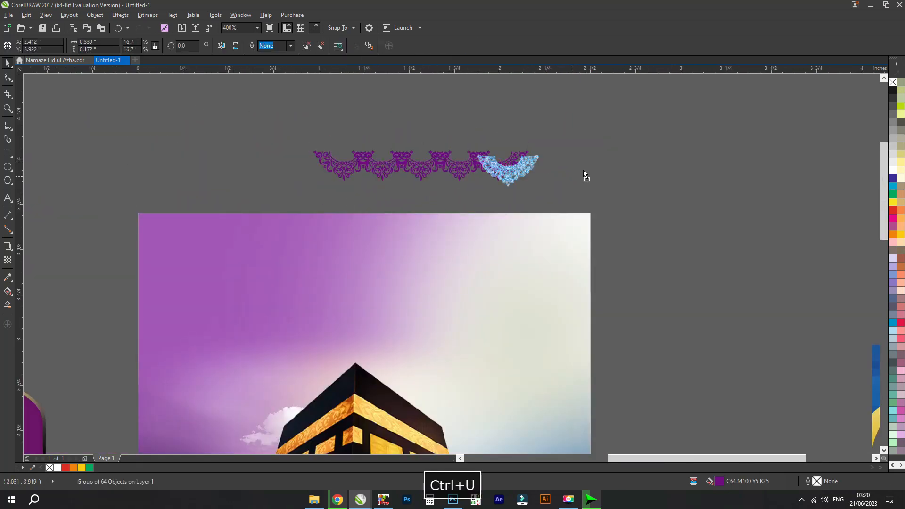
pyautogui.moveTo(584, 170); pyautogui.dragTo(786, 160)
pyautogui.click(892, 171)
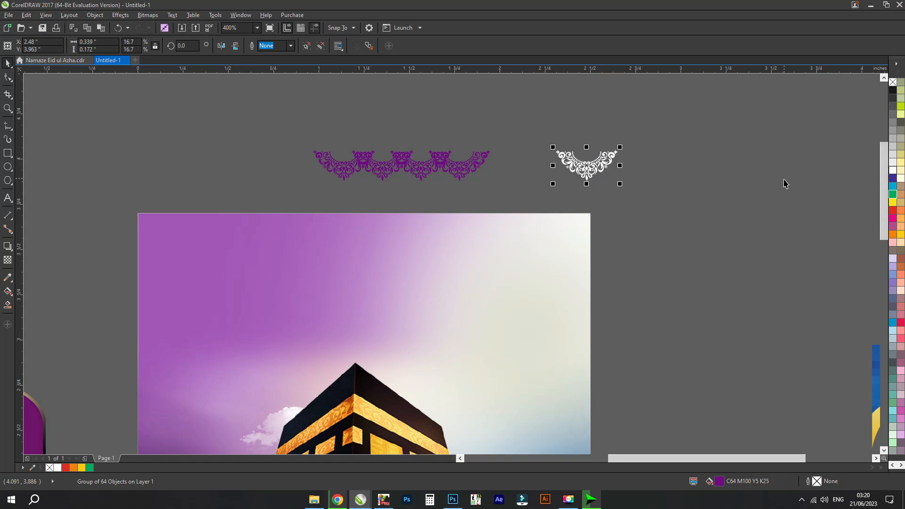
pyautogui.click(784, 180)
pyautogui.moveTo(600, 181); pyautogui.dragTo(647, 130)
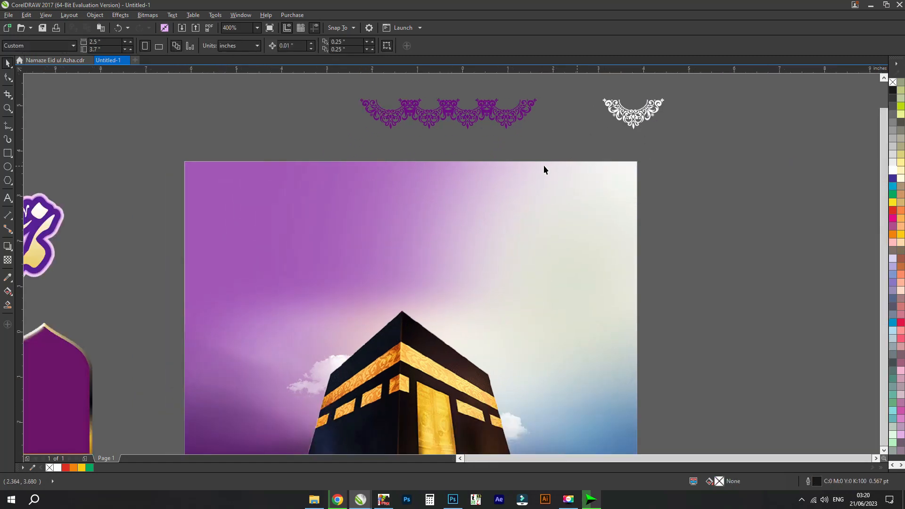
# - Open the poster background's PowerClip contents and ungroup the artwork inside
pyautogui.scroll(-2, 542, 169)
pyautogui.click(518, 235)
pyautogui.scroll(1, 518, 235)
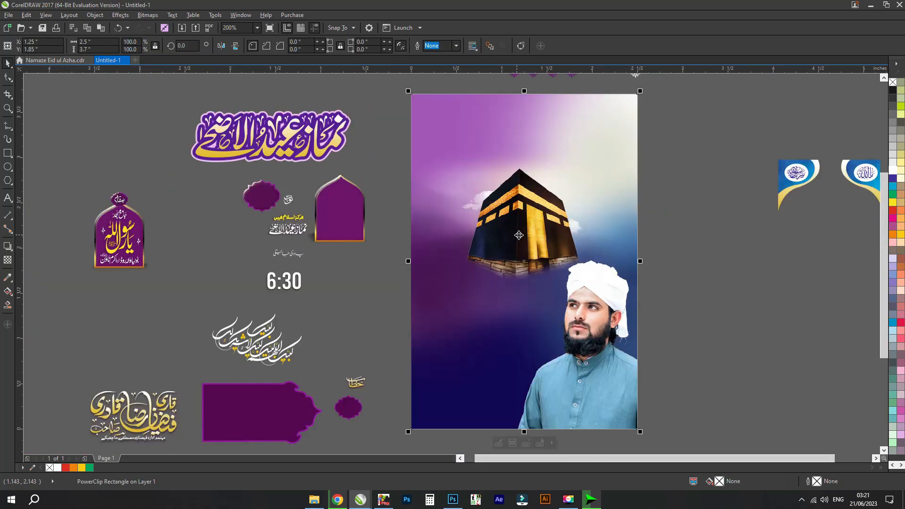
pyautogui.doubleClick(589, 319)
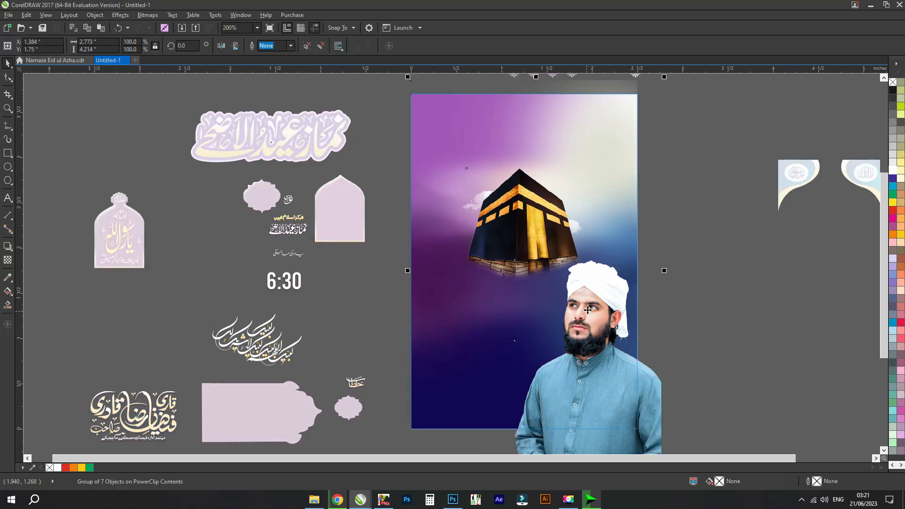
pyautogui.hotkey('ctrl', 'u')
pyautogui.keyDown('ctrl'); pyautogui.click(729, 289); pyautogui.keyUp('ctrl')
pyautogui.moveTo(634, 296); pyautogui.dragTo(534, 222)
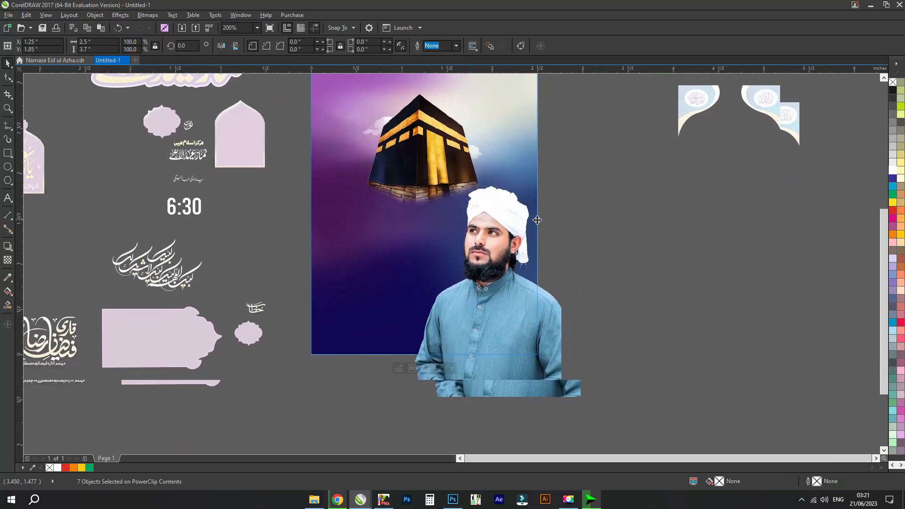
pyautogui.click(618, 319)
# - Reopen the poster's PowerClip contents, try moving the man's body image off the page and undo it
pyautogui.doubleClick(486, 285)
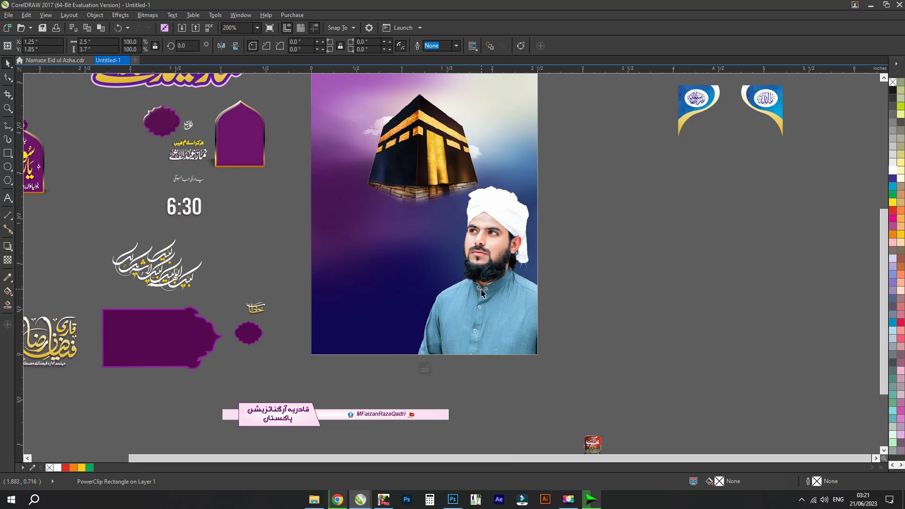
pyautogui.click(489, 264)
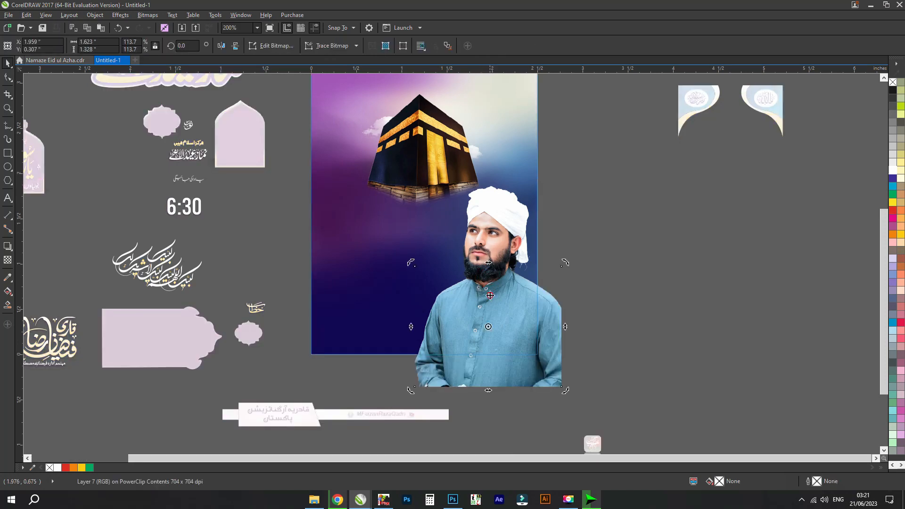
pyautogui.moveTo(481, 294); pyautogui.dragTo(642, 295)
pyautogui.moveTo(485, 300); pyautogui.dragTo(646, 298)
pyautogui.hotkey('ctrl', 'z')
pyautogui.hotkey('ctrl', 'z')
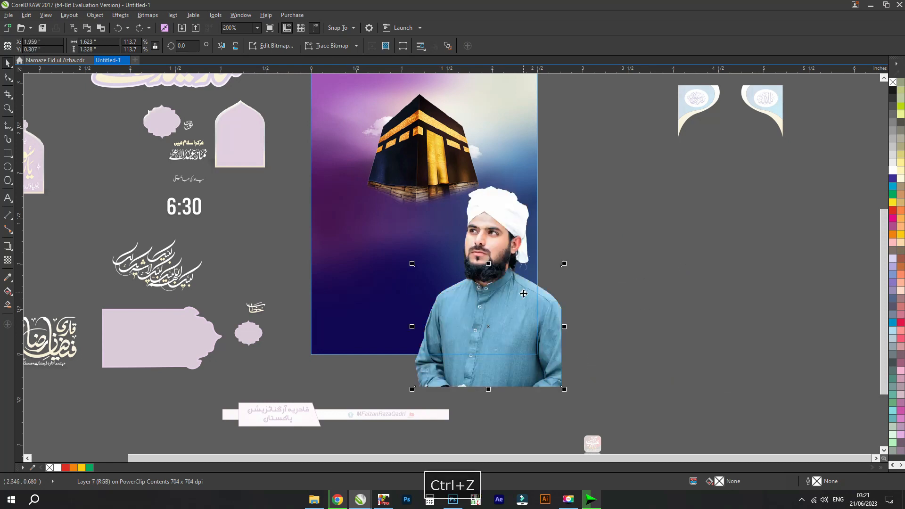
# - Move the man's body image beside the page and repeat the same move for his head image
pyautogui.moveTo(524, 294); pyautogui.dragTo(771, 294)
pyautogui.click(488, 258)
pyautogui.hotkey('ctrl', 'r')
pyautogui.press('F2')
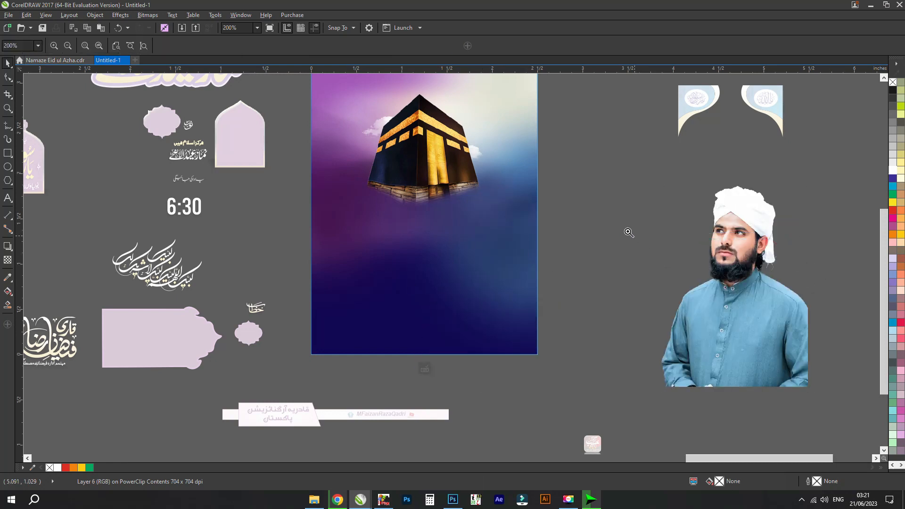
pyautogui.moveTo(634, 201); pyautogui.dragTo(783, 265)
pyautogui.press('space')
pyautogui.scroll(-3, 627, 231)
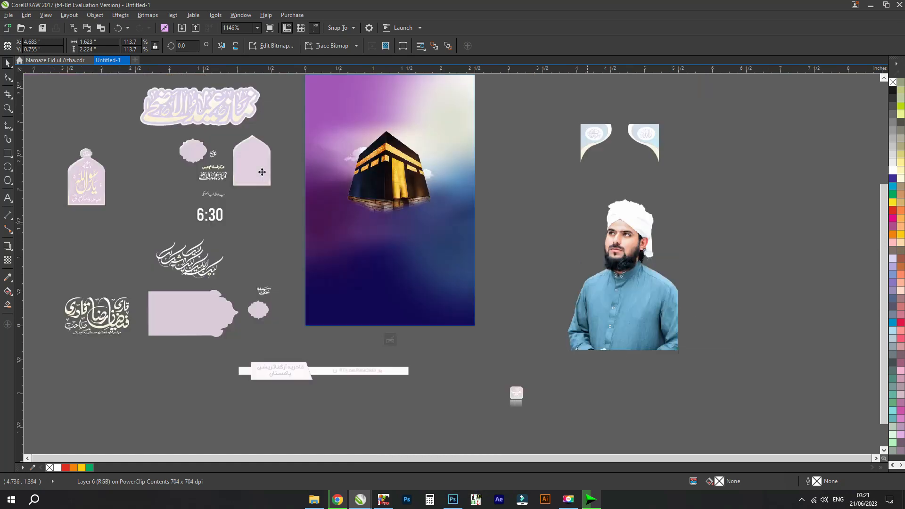
# - Pull the Kaaba image and the hazy sky layer behind it out beside the page
pyautogui.moveTo(416, 186); pyautogui.dragTo(576, 204)
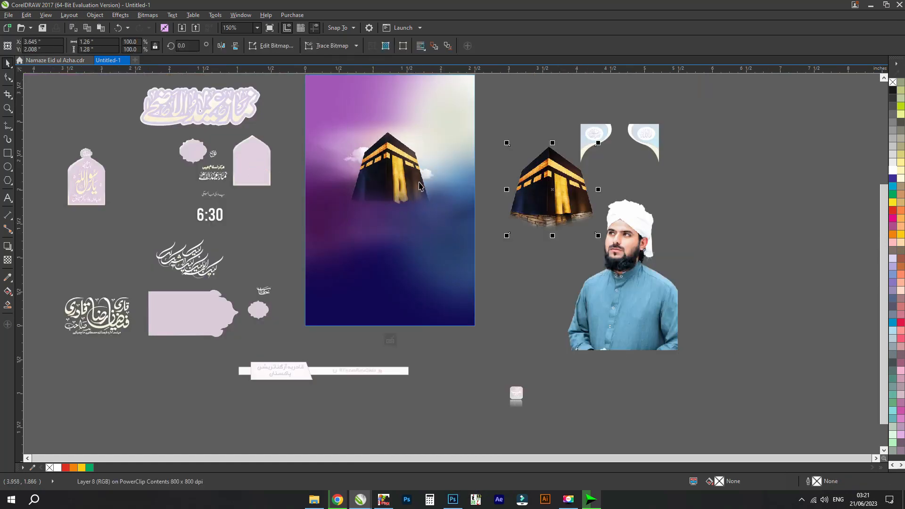
pyautogui.scroll(2, 377, 176)
pyautogui.moveTo(393, 191); pyautogui.dragTo(450, 195)
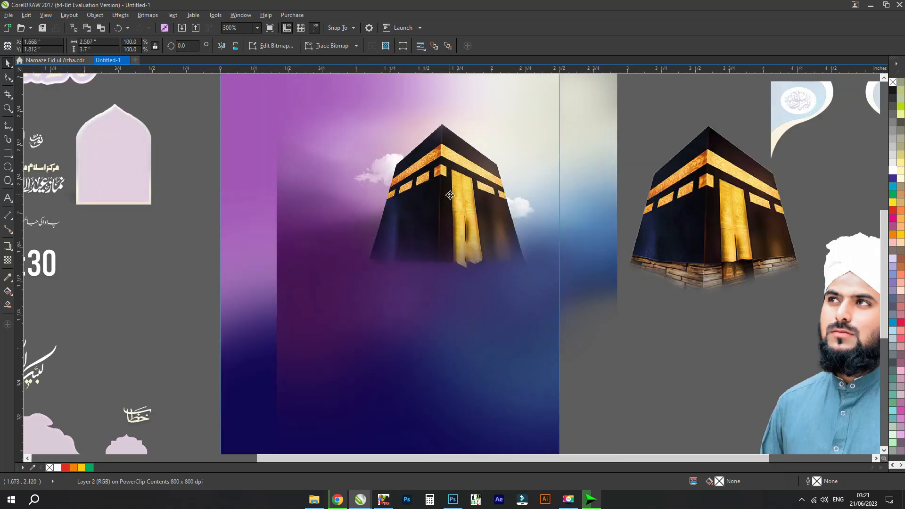
pyautogui.hotkey('ctrl', 'z')
pyautogui.scroll(-2, 448, 188)
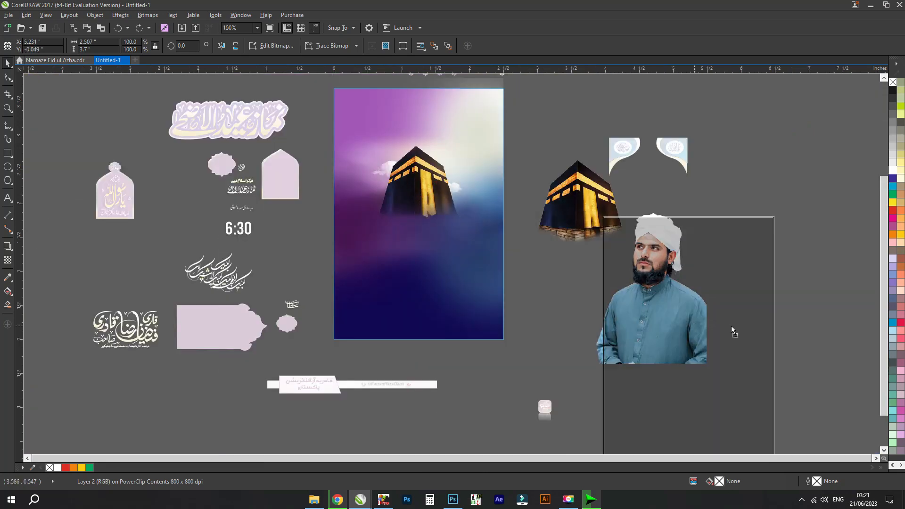
pyautogui.moveTo(424, 188); pyautogui.dragTo(807, 309)
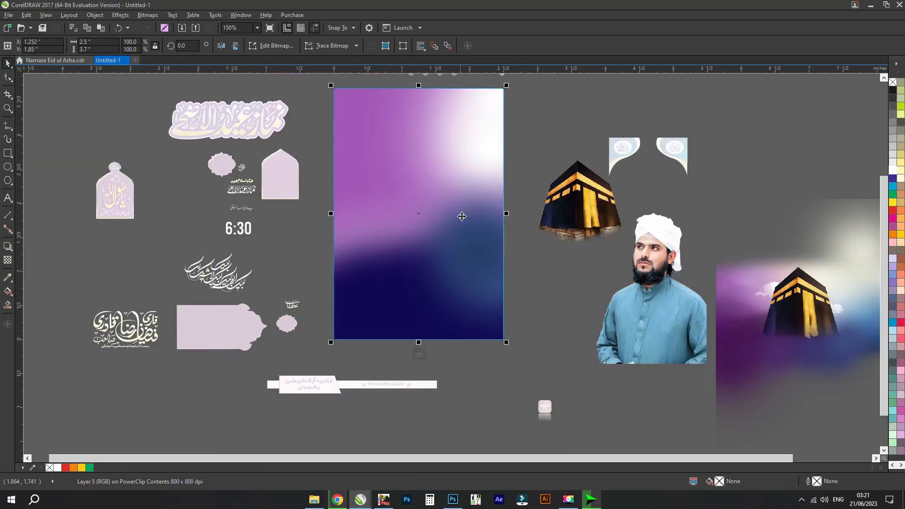
# - Pull the remaining purple and navy background layers apart
pyautogui.moveTo(460, 204); pyautogui.dragTo(542, 296)
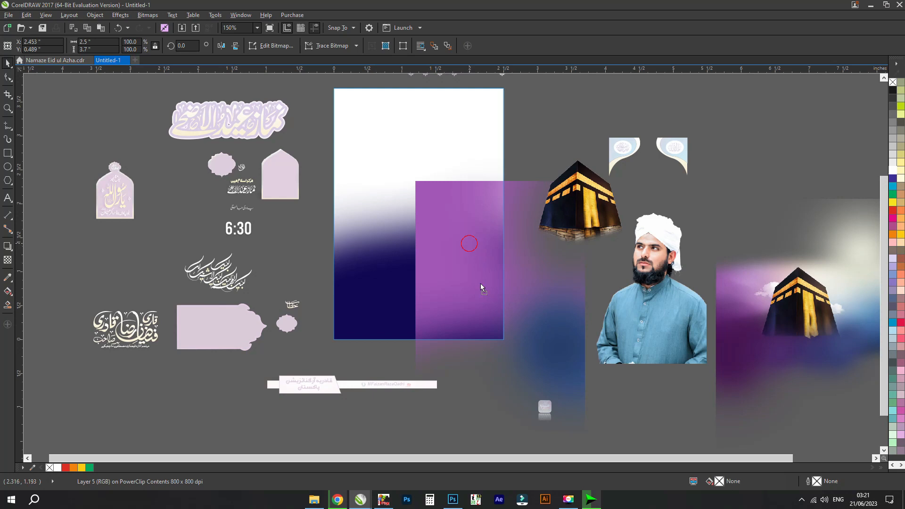
pyautogui.moveTo(480, 283); pyautogui.dragTo(519, 329)
pyautogui.moveTo(426, 274); pyautogui.dragTo(616, 213)
pyautogui.moveTo(426, 254); pyautogui.dragTo(519, 198)
# - Undo the moves of the background layers and the Kaaba image
pyautogui.hotkey('ctrl', 'z')
pyautogui.hotkey('ctrl', 'z')
pyautogui.hotkey('ctrl', 'z')
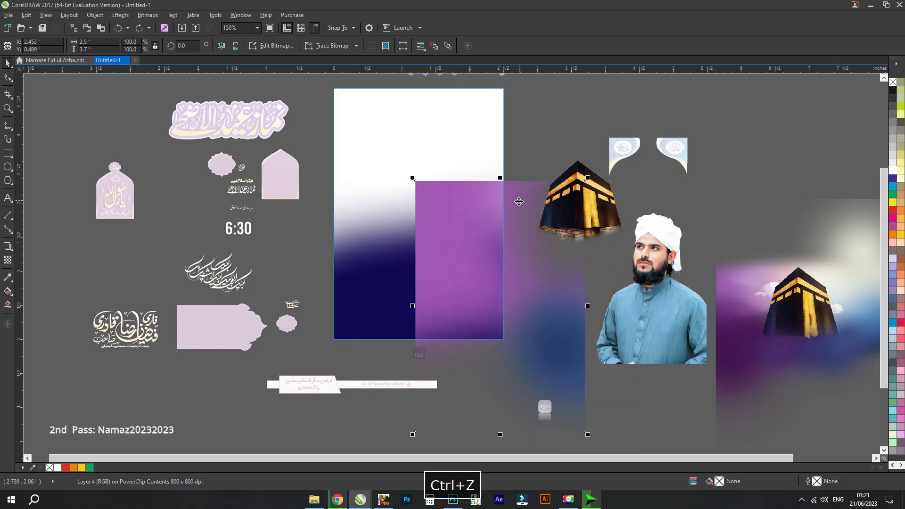
pyautogui.hotkey('ctrl', 'z')
pyautogui.hotkey('ctrl', 'z')
pyautogui.hotkey('ctrl', 'z')
pyautogui.hotkey('ctrl', 'z')
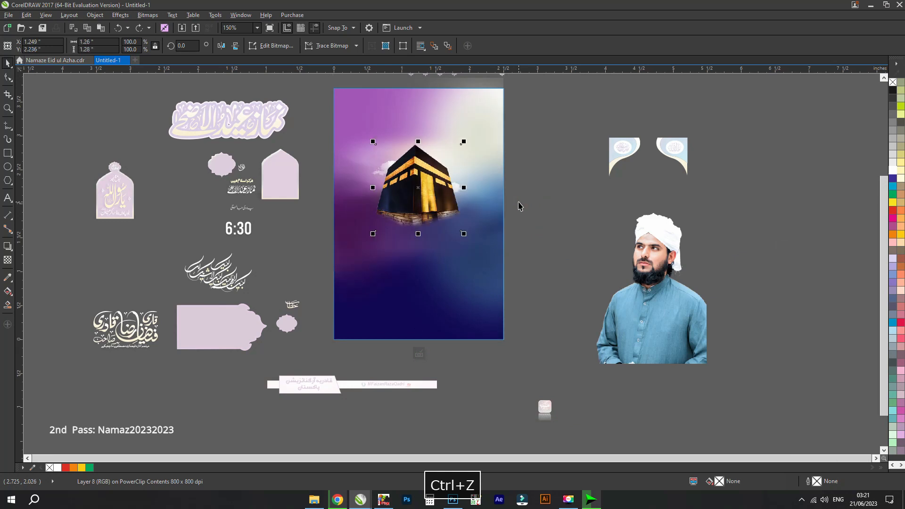
# - Undo the portrait moves, the ungrouping of the clipped artwork and the separation of the purple lace border
pyautogui.hotkey('ctrl', 'z')
pyautogui.hotkey('ctrl', 'z')
pyautogui.hotkey('ctrl', 'z')
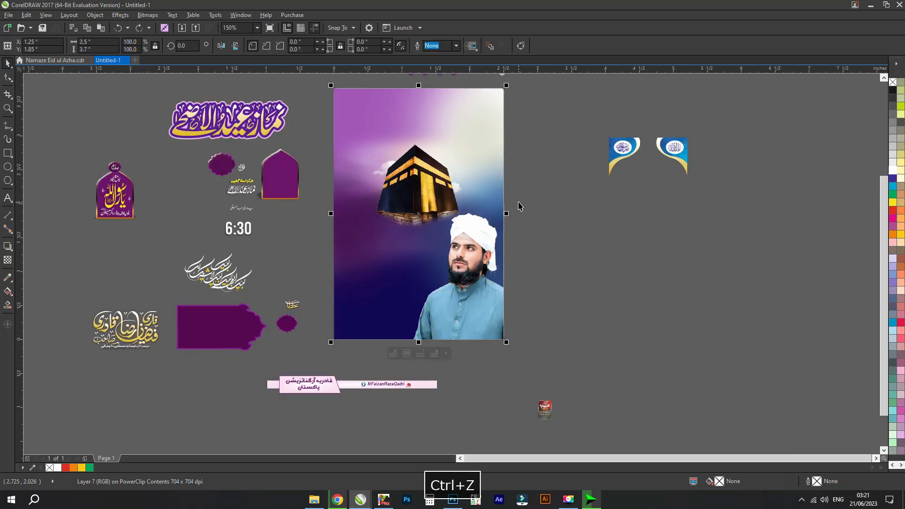
pyautogui.hotkey('ctrl', 'z')
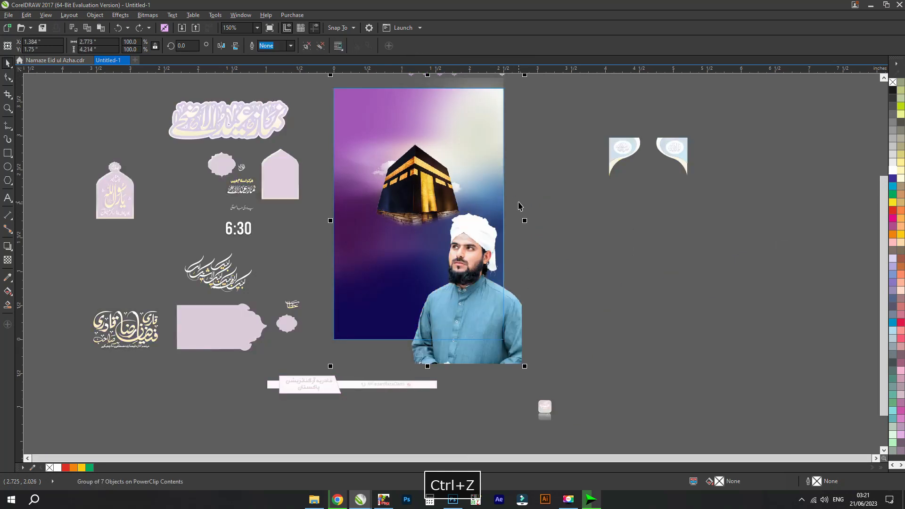
pyautogui.hotkey('ctrl', 'z')
pyautogui.hotkey('ctrl', 'z')
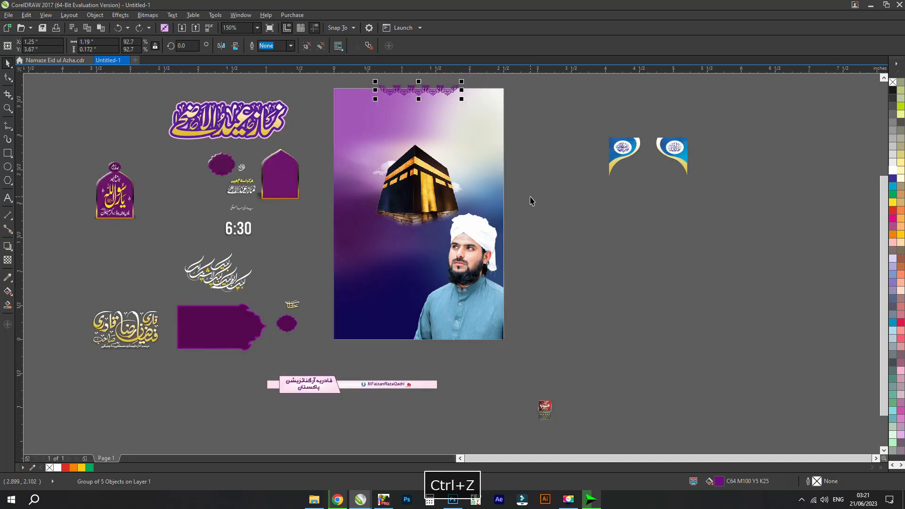
# - Undo the alignment of the two corner ornaments and their calligraphy ovals
pyautogui.click(531, 201)
pyautogui.hotkey('ctrl', 'z')
pyautogui.hotkey('ctrl', 'z')
pyautogui.hotkey('ctrl', 'z')
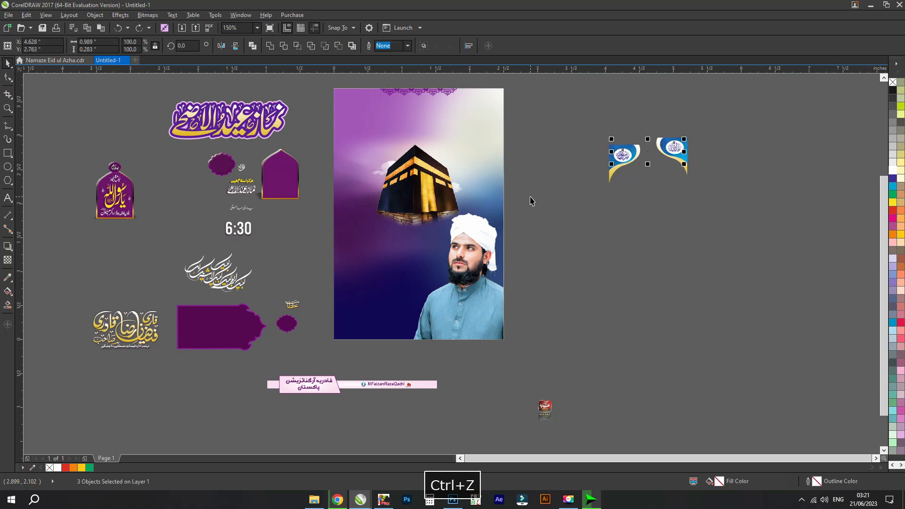
# - Undo the moves of the two corner ornaments with their calligraphy ovals and the small red logo's move off the poster
pyautogui.hotkey('ctrl', 'z')
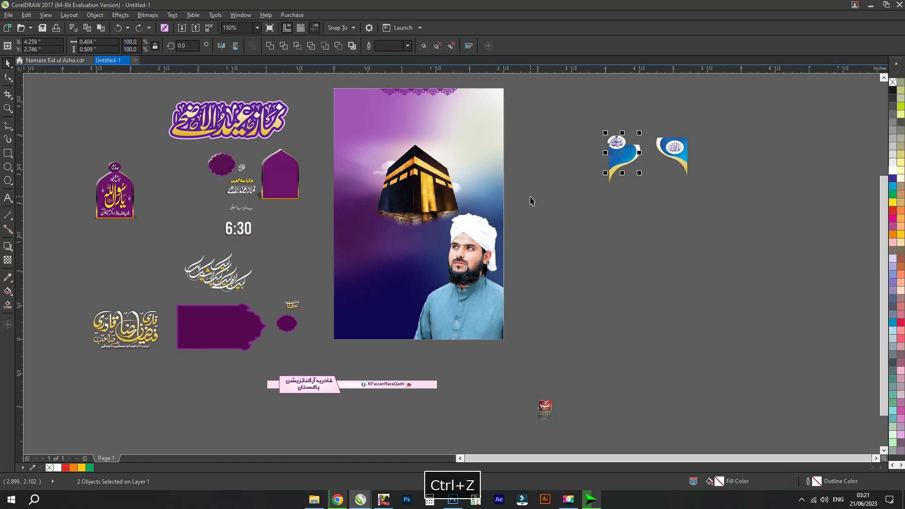
pyautogui.hotkey('ctrl', 'z')
pyautogui.hotkey('ctrl', 'z')
pyautogui.hotkey('ctrl', 'z')
pyautogui.hotkey('ctrl', 'z')
pyautogui.hotkey('ctrl', 'z')
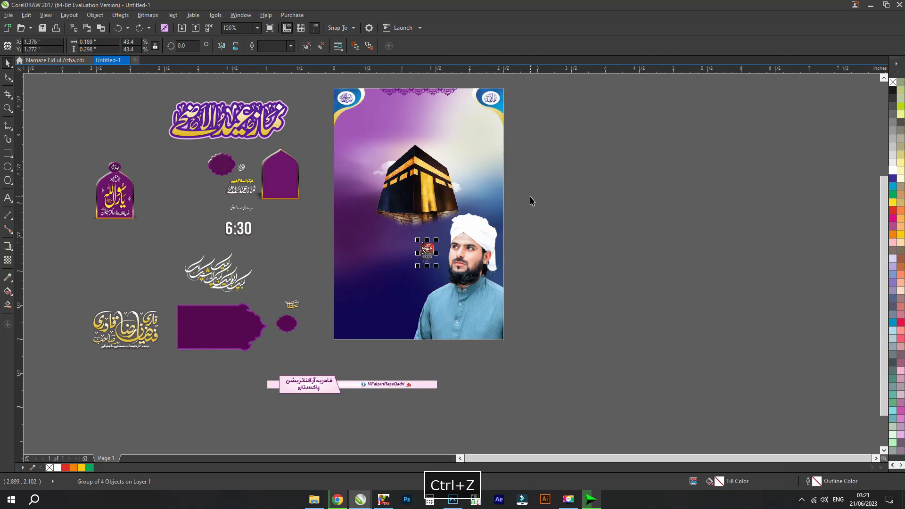
# - Undo the moves of the footer banner and the small oval on the purple name plate
pyautogui.hotkey('ctrl', 'z')
pyautogui.hotkey('ctrl', 'z')
pyautogui.hotkey('ctrl', 'z')
pyautogui.hotkey('ctrl', 'z')
pyautogui.hotkey('ctrl', 'z')
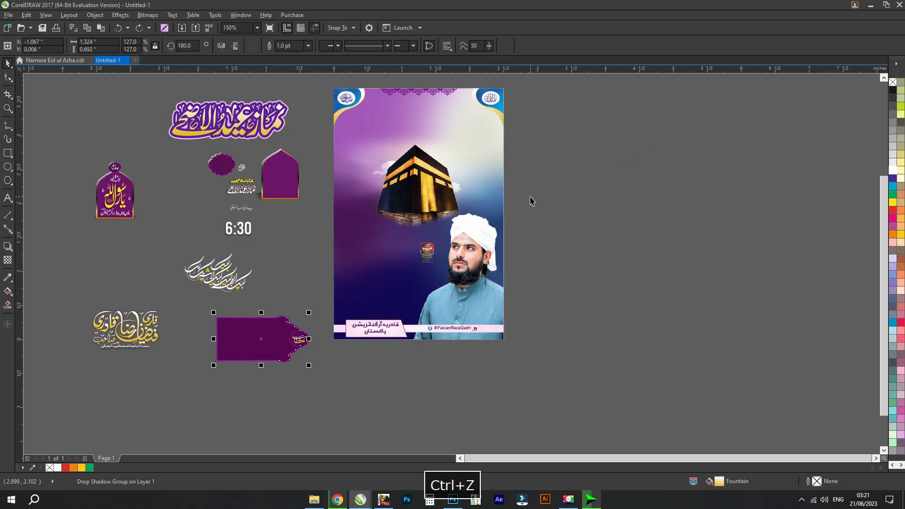
# - Undo the remaining moves and separation of the purple name plate and its golden name calligraphy
pyautogui.hotkey('ctrl', 'z')
pyautogui.hotkey('ctrl', 'z')
pyautogui.hotkey('ctrl', 'z')
pyautogui.hotkey('ctrl', 'z')
pyautogui.hotkey('ctrl', 'z')
pyautogui.hotkey('ctrl', 'z')
# - Undo the white calligraphy's move off the poster and the disassembly of the 6:30 badge
pyautogui.hotkey('ctrl', 'z')
pyautogui.hotkey('ctrl', 'z')
pyautogui.hotkey('ctrl', 'z')
pyautogui.hotkey('ctrl', 'z')
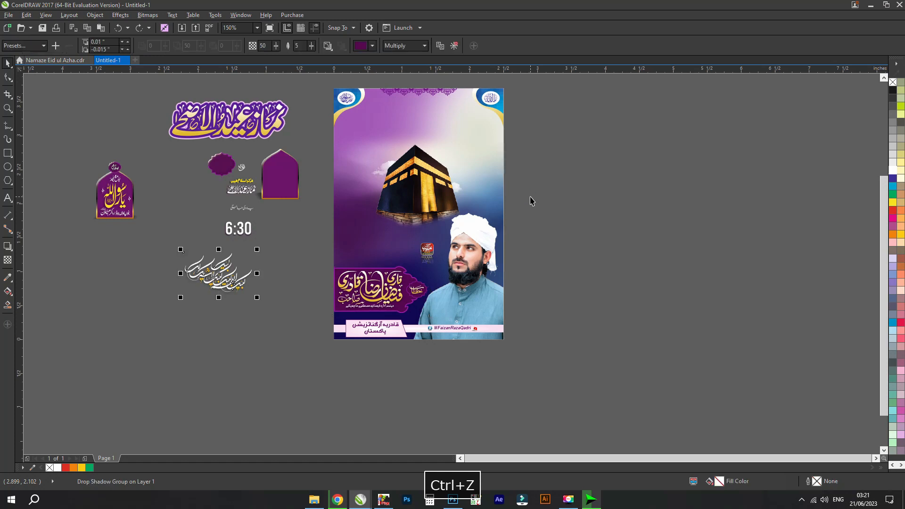
pyautogui.hotkey('ctrl', 'z')
pyautogui.hotkey('ctrl', 'z')
pyautogui.hotkey('ctrl', 'z')
pyautogui.hotkey('ctrl', 'z')
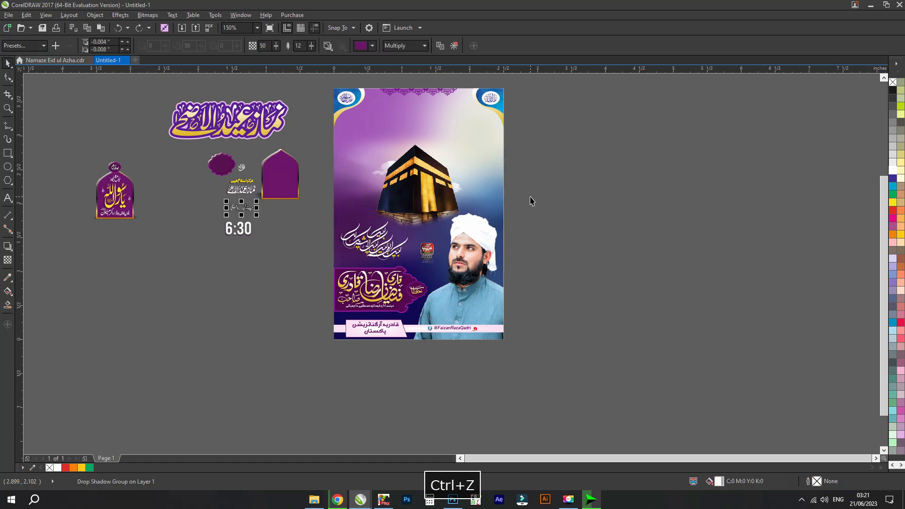
pyautogui.hotkey('ctrl', 'z')
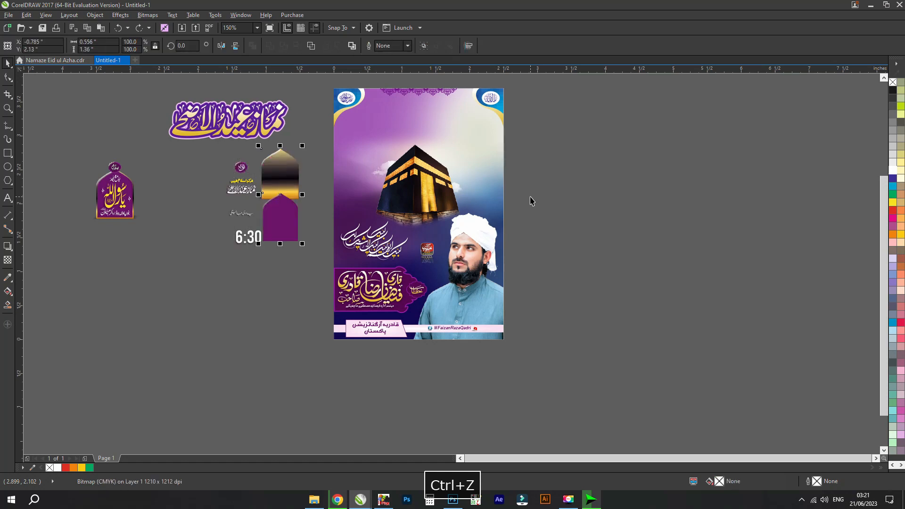
# - Undo the two arched badges' move off the poster and the restacking of the title's layers
pyautogui.hotkey('ctrl', 'z')
pyautogui.hotkey('ctrl', 'z')
pyautogui.hotkey('ctrl', 'z')
pyautogui.hotkey('ctrl', 'z')
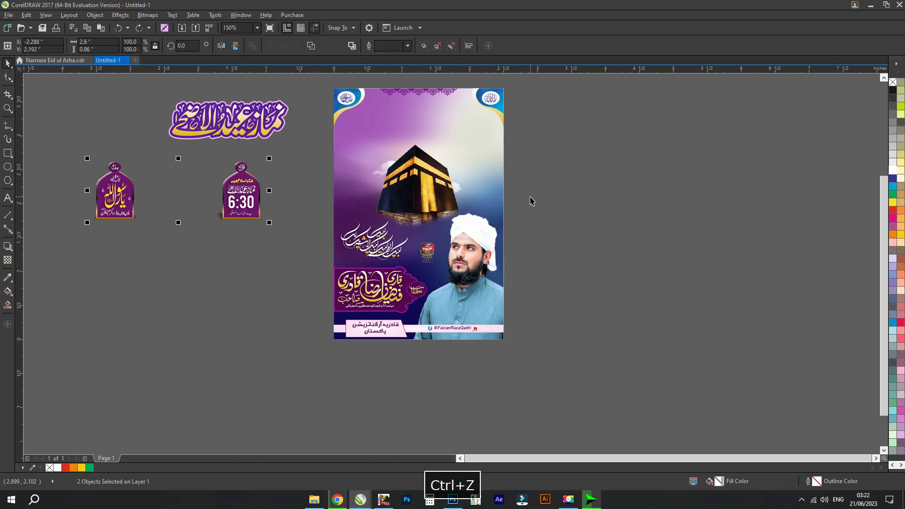
# - Undo the title's layer separation and its move off the poster, restore the poster's grouping and clear the selection
pyautogui.hotkey('ctrl', 'z')
pyautogui.hotkey('ctrl', 'z')
pyautogui.hotkey('ctrl', 'z')
pyautogui.hotkey('ctrl', 'z')
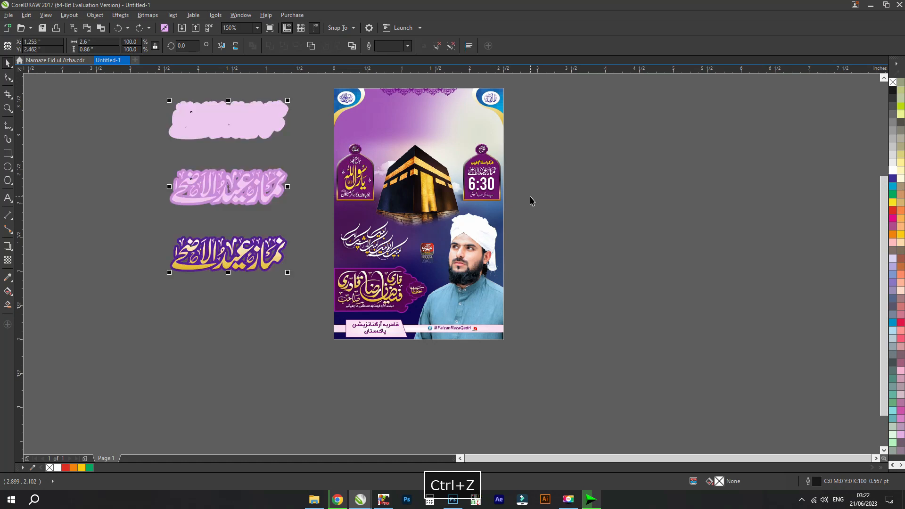
pyautogui.hotkey('ctrl', 'z')
pyautogui.hotkey('ctrl', 'z')
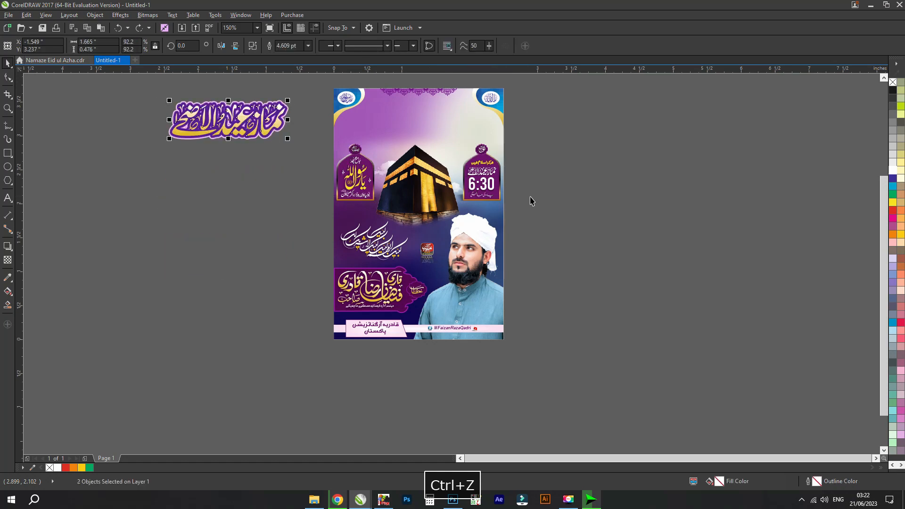
pyautogui.hotkey('ctrl', 'z')
pyautogui.hotkey('ctrl', 'z')
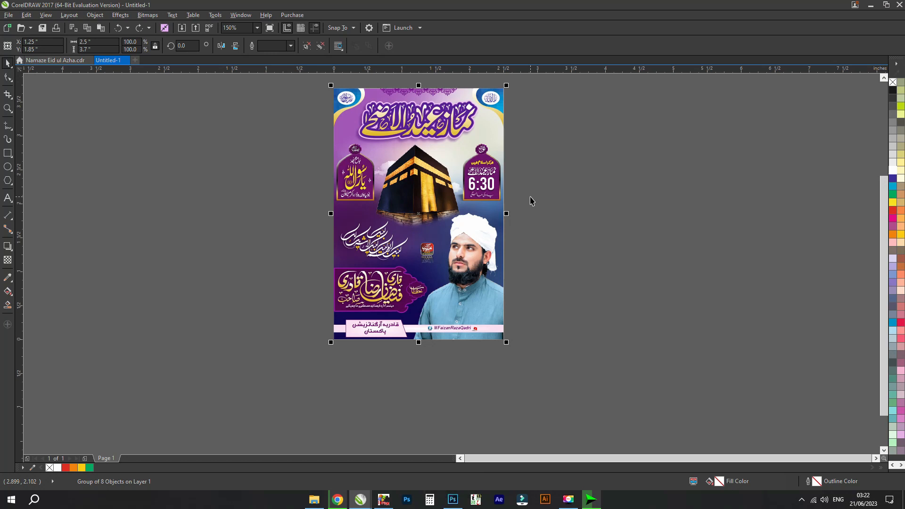
pyautogui.press('F4')
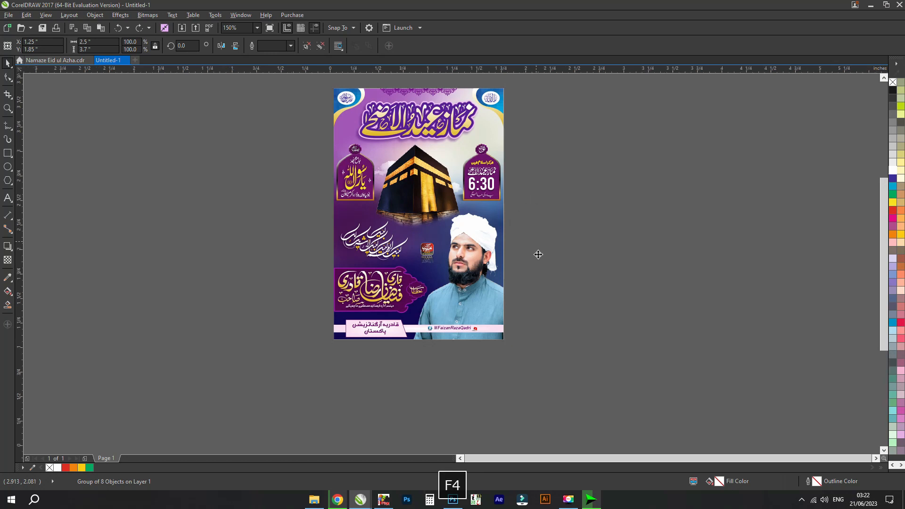
pyautogui.click(733, 297)
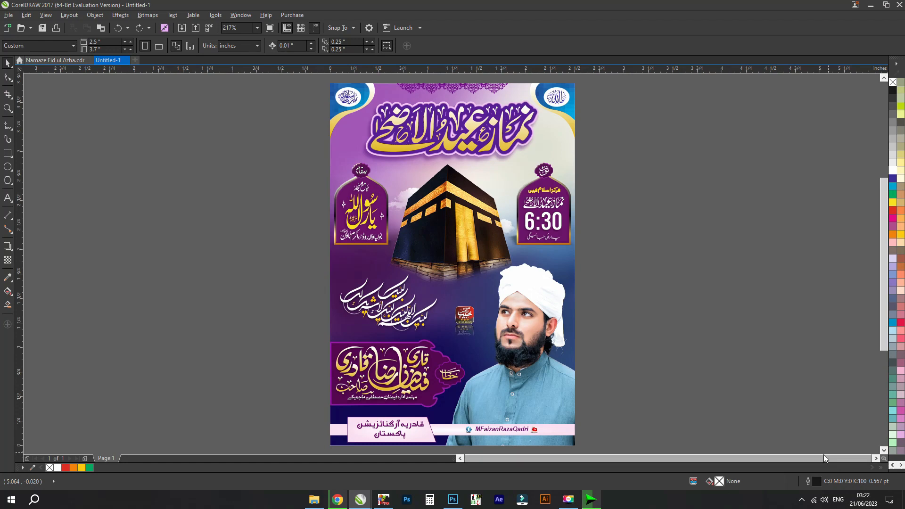